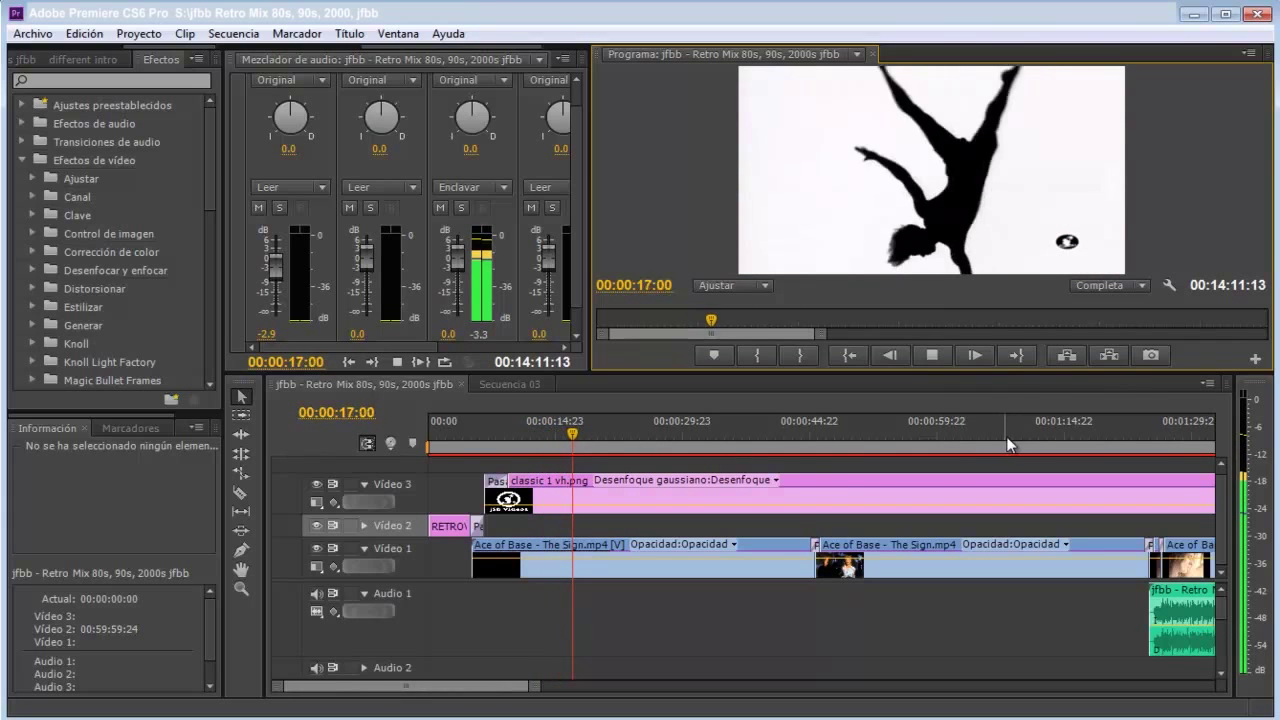
Play the sequence from 00:01:22:04 to review the transition from Ace of Base's The Sign to All That She Wants.
click(1124, 433)
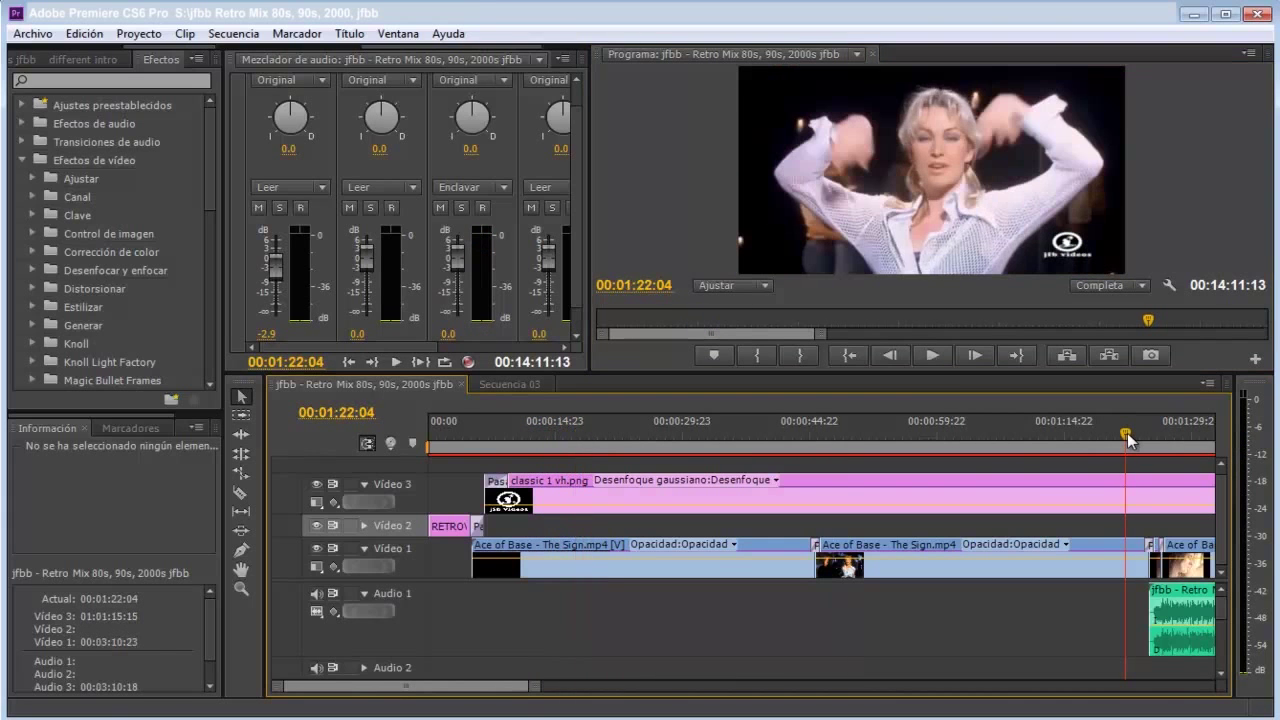
click(932, 355)
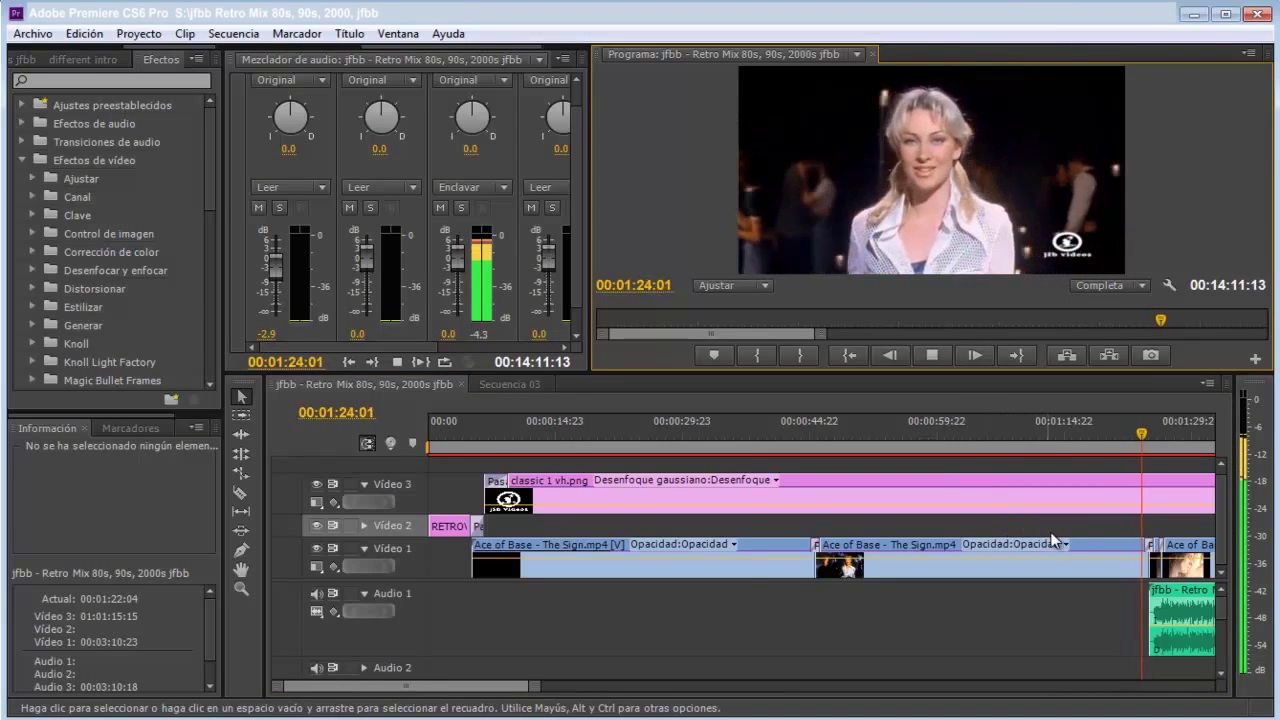
key(alt)
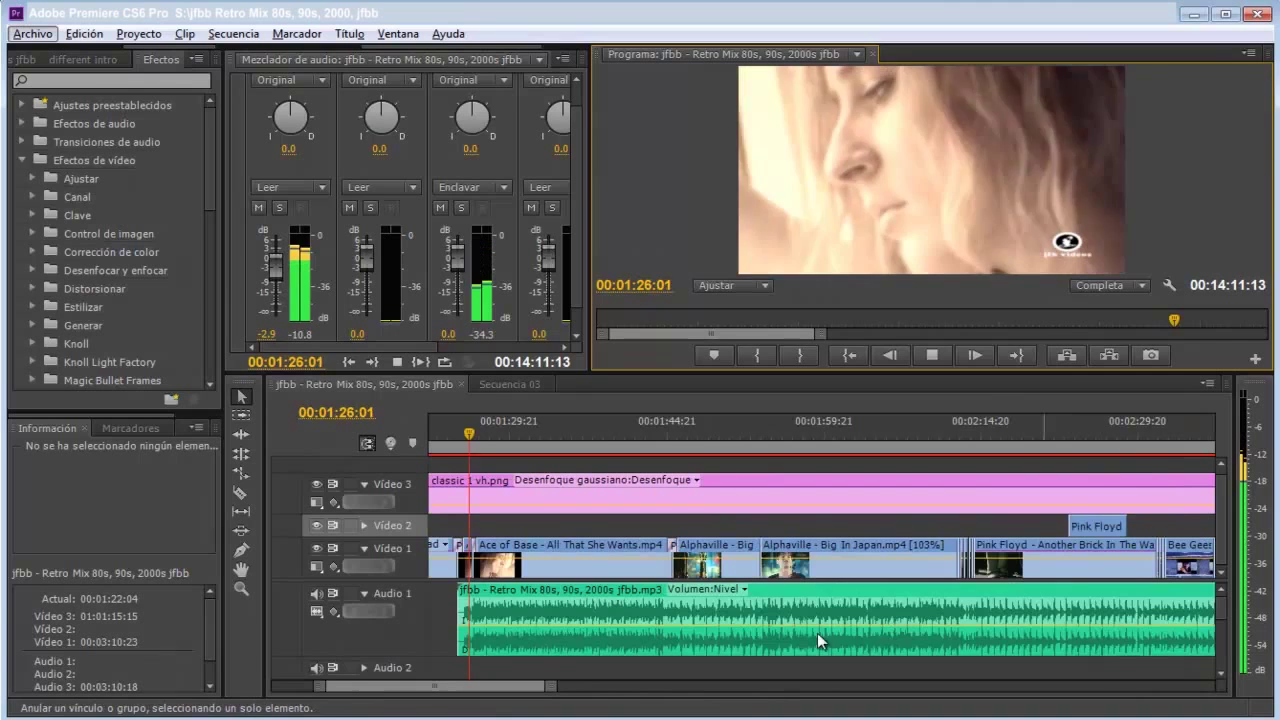
scroll(642, 612, up, 2)
scroll(641, 611, down, 1)
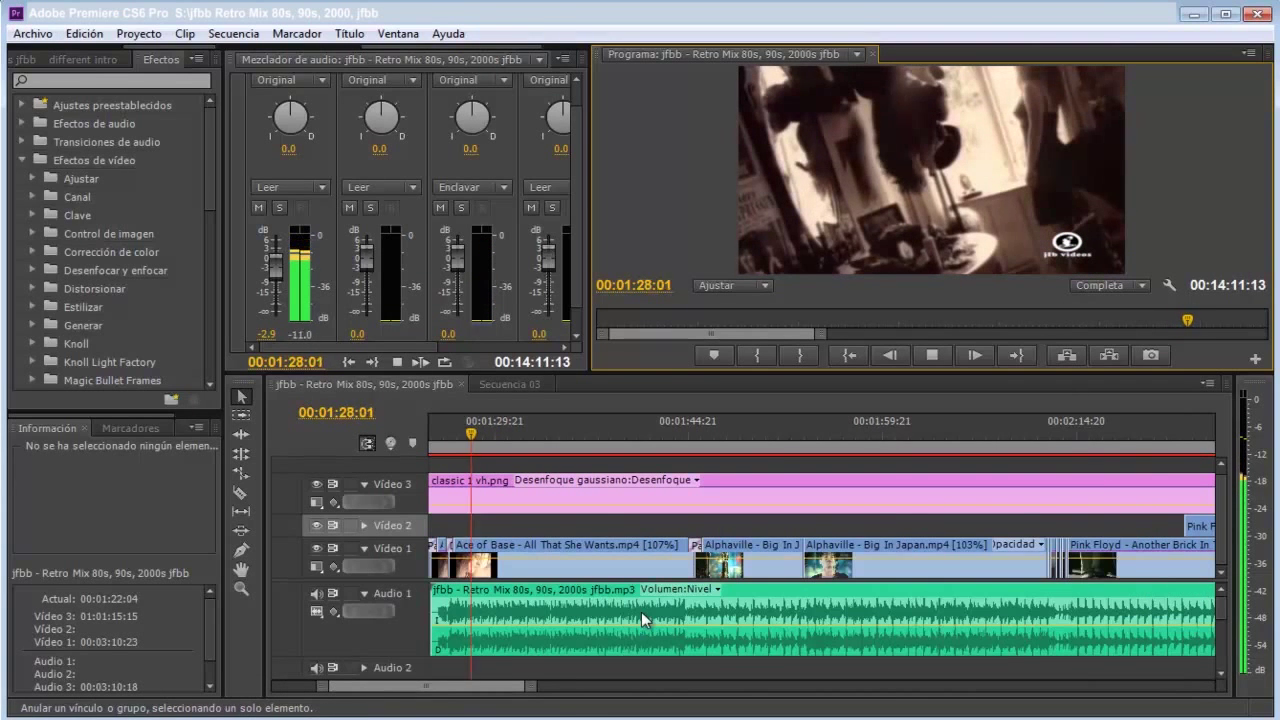
scroll(649, 606, up, 3)
scroll(651, 606, down, 2)
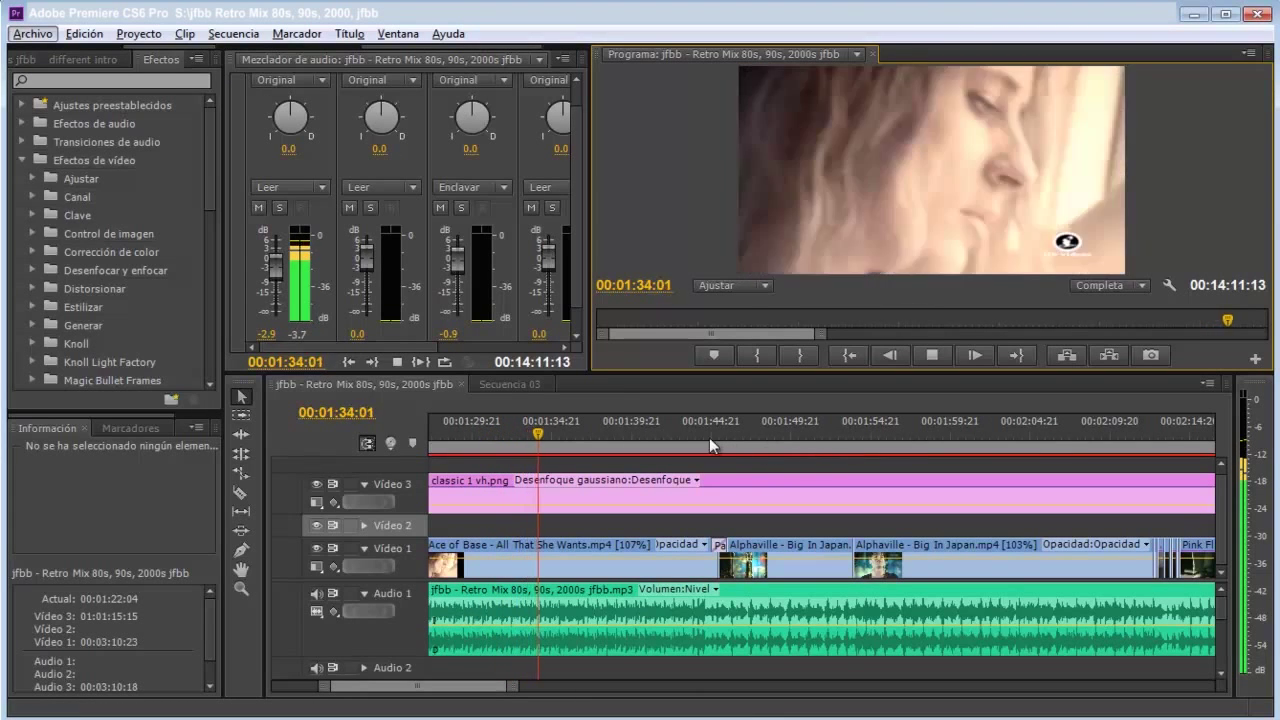
Preview the transitions into Alphaville's Big In Japan from 00:01:44:01 and into Pink Floyd's Another Brick In The Wall from 00:02:11:23.
click(698, 436)
click(932, 357)
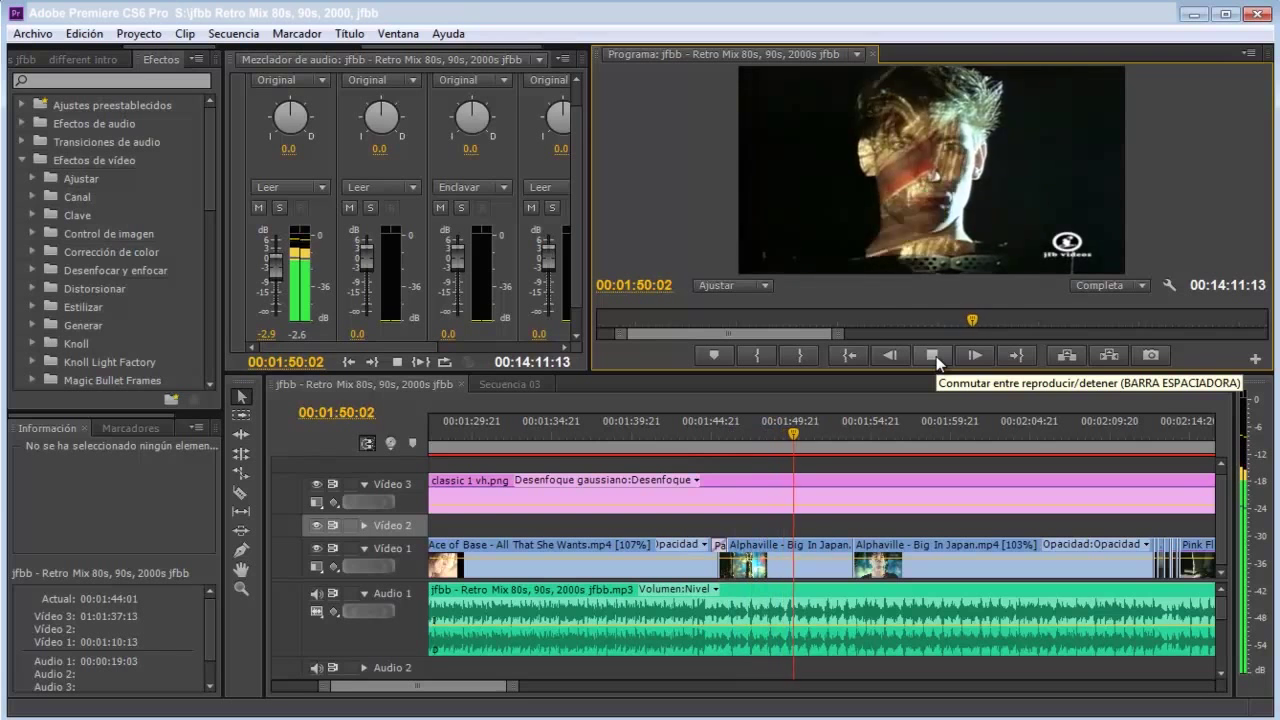
key(alt)
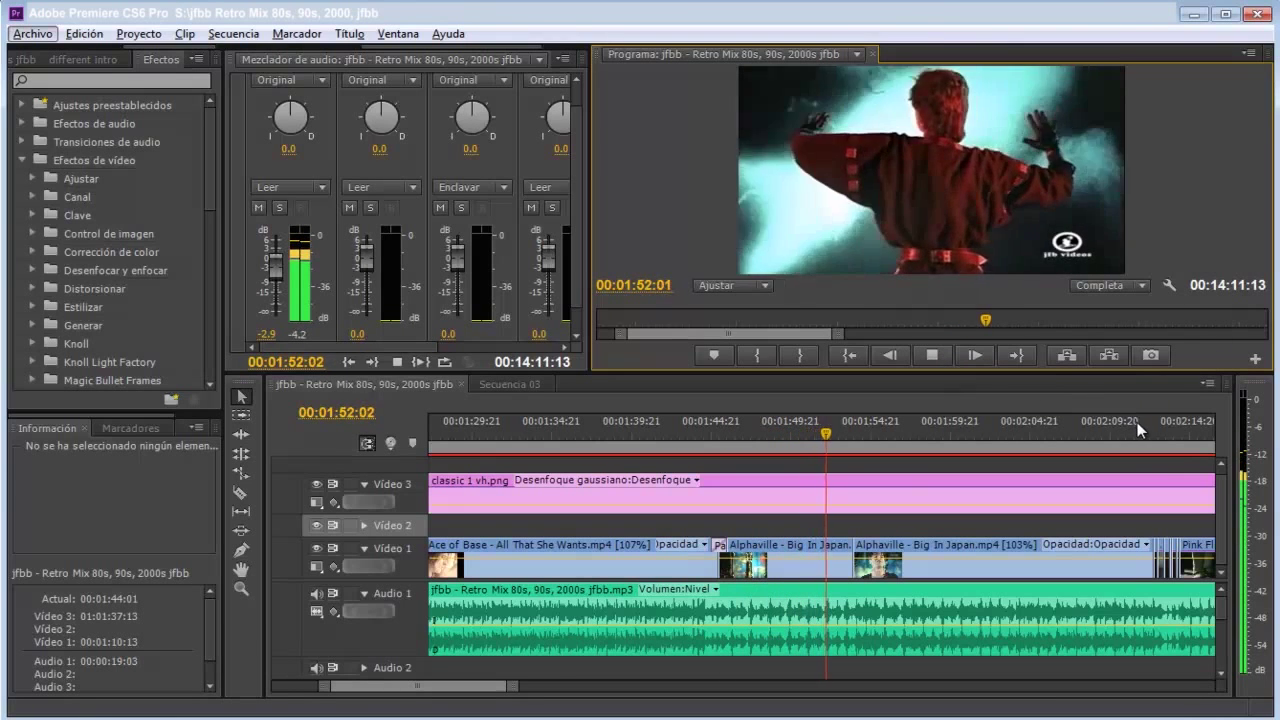
click(1143, 429)
click(941, 361)
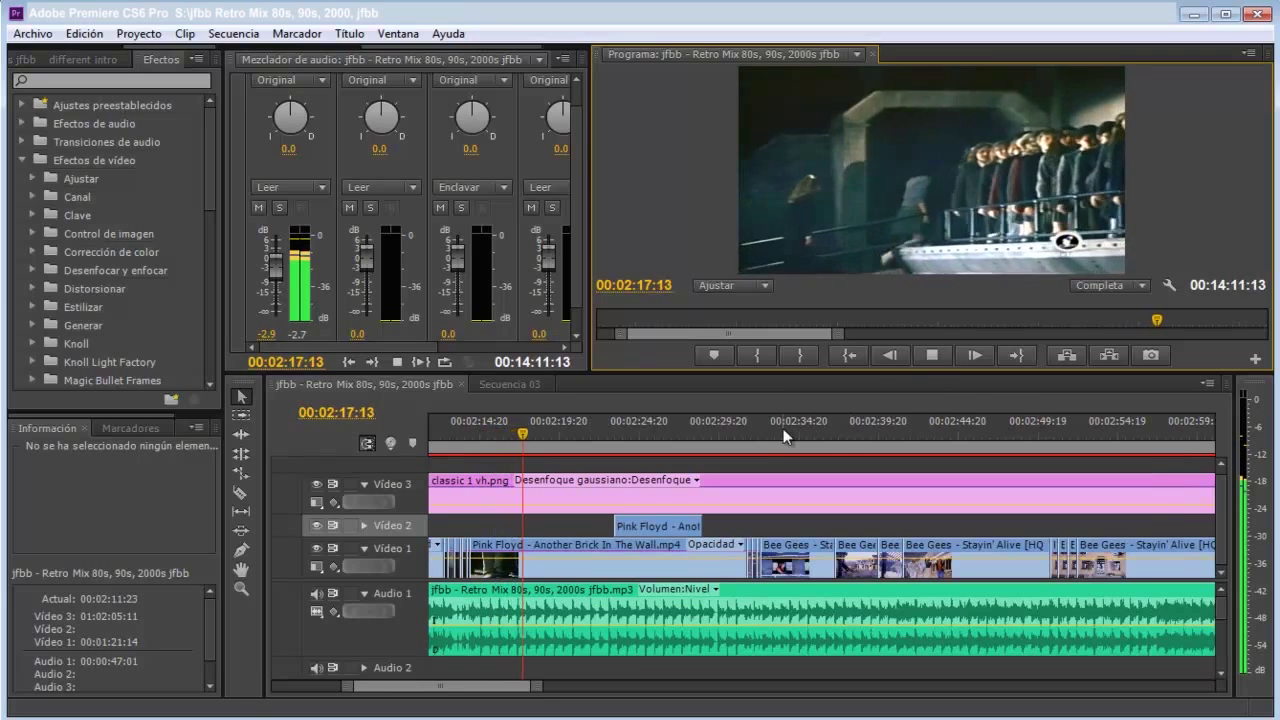
Play from 00:02:30:23 to review the change from Pink Floyd to the Bee Gees and examine the first Stayin' Alive cuts.
click(738, 431)
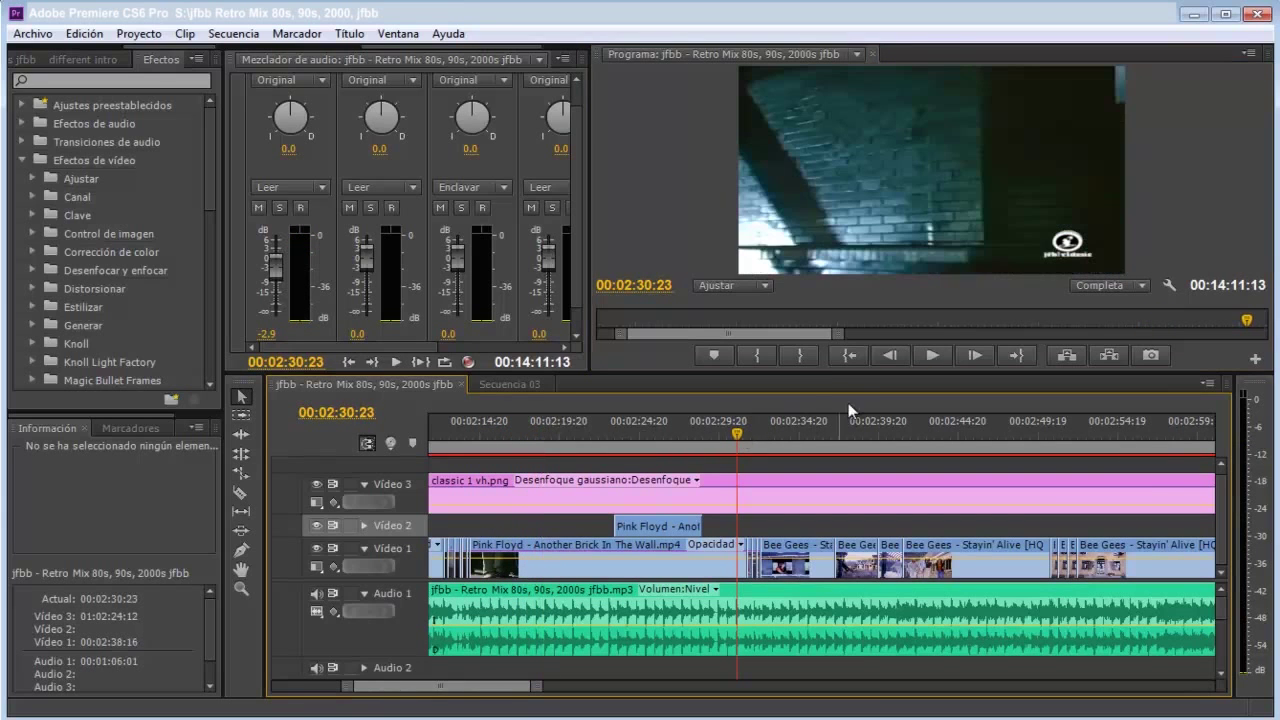
click(933, 358)
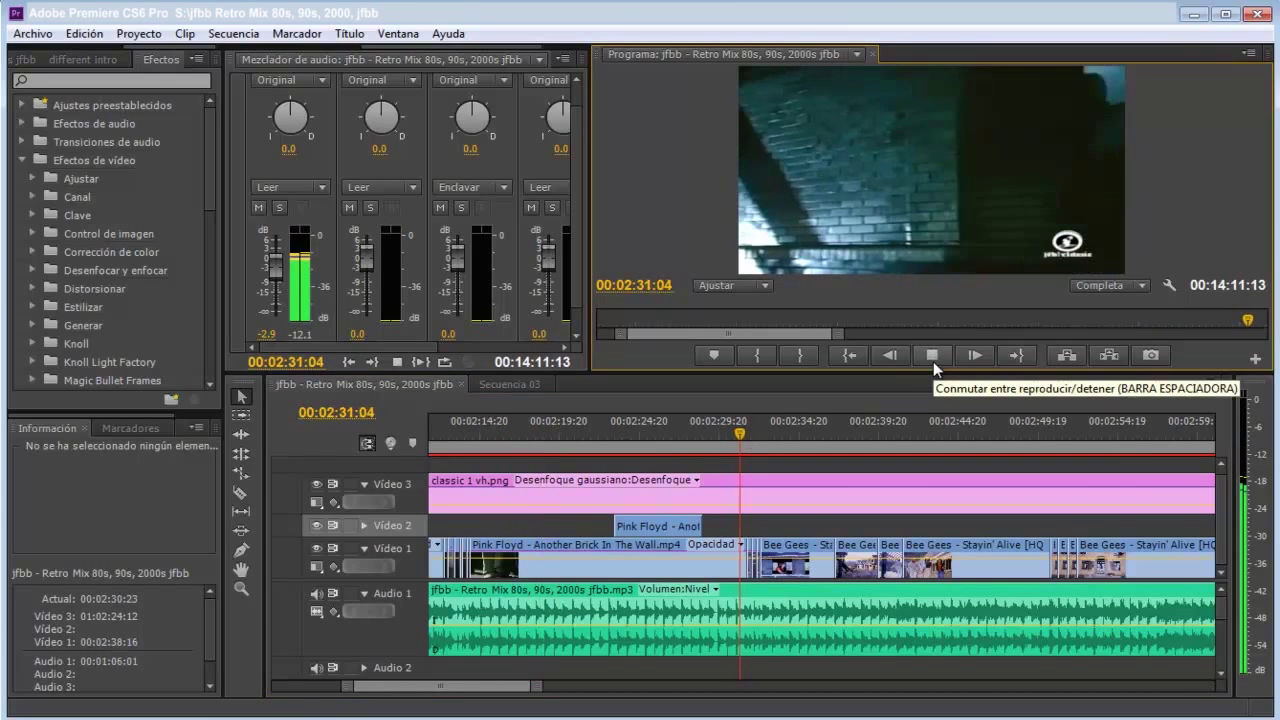
scroll(770, 548, up, 4)
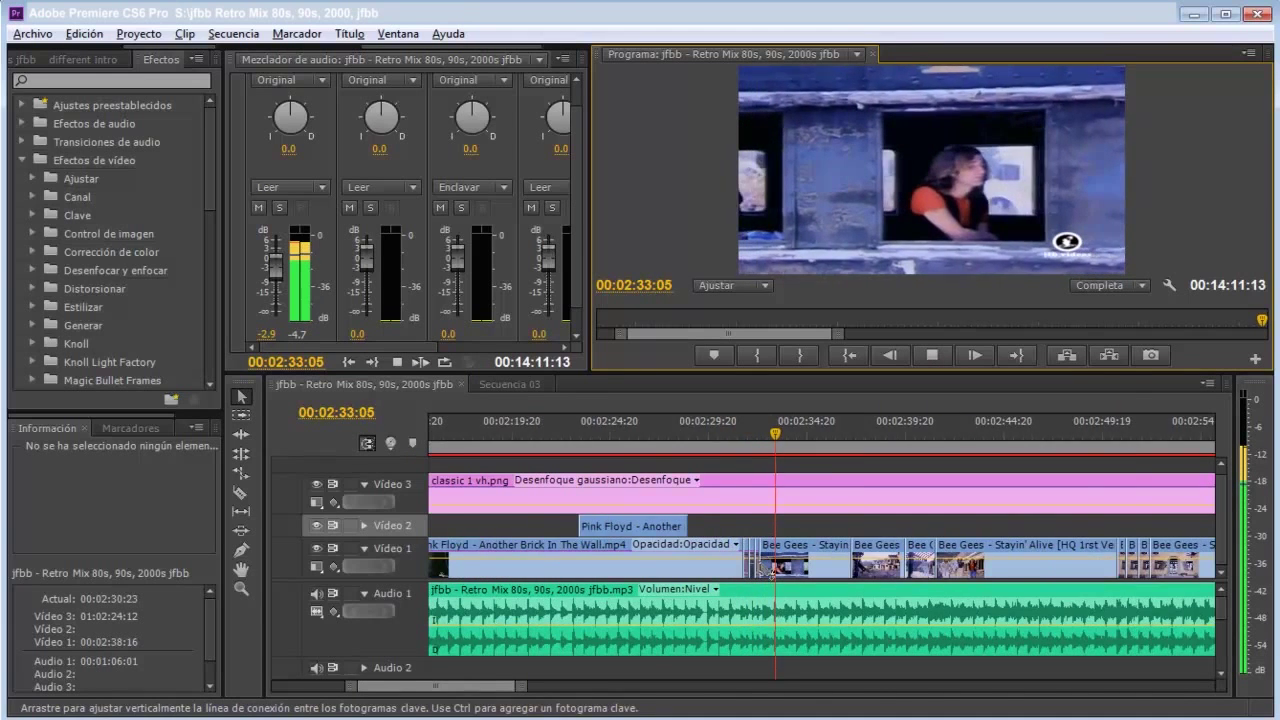
scroll(773, 563, up, 2)
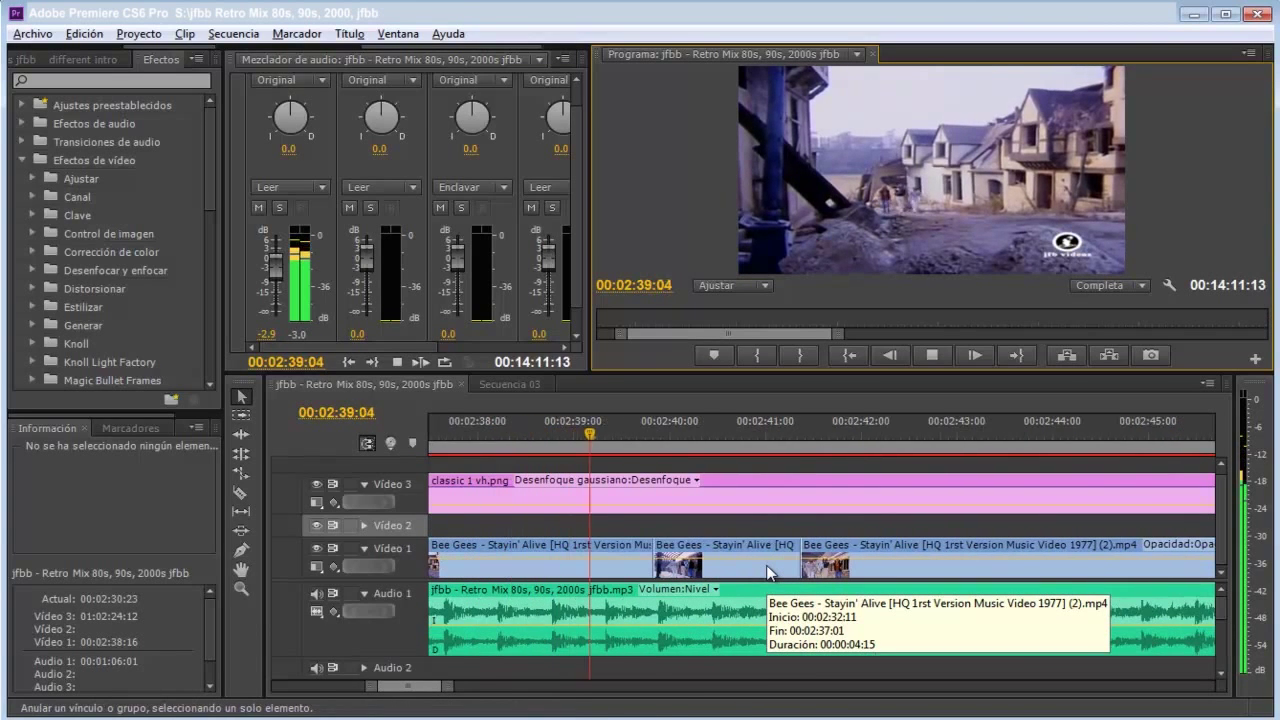
scroll(768, 572, up, 1)
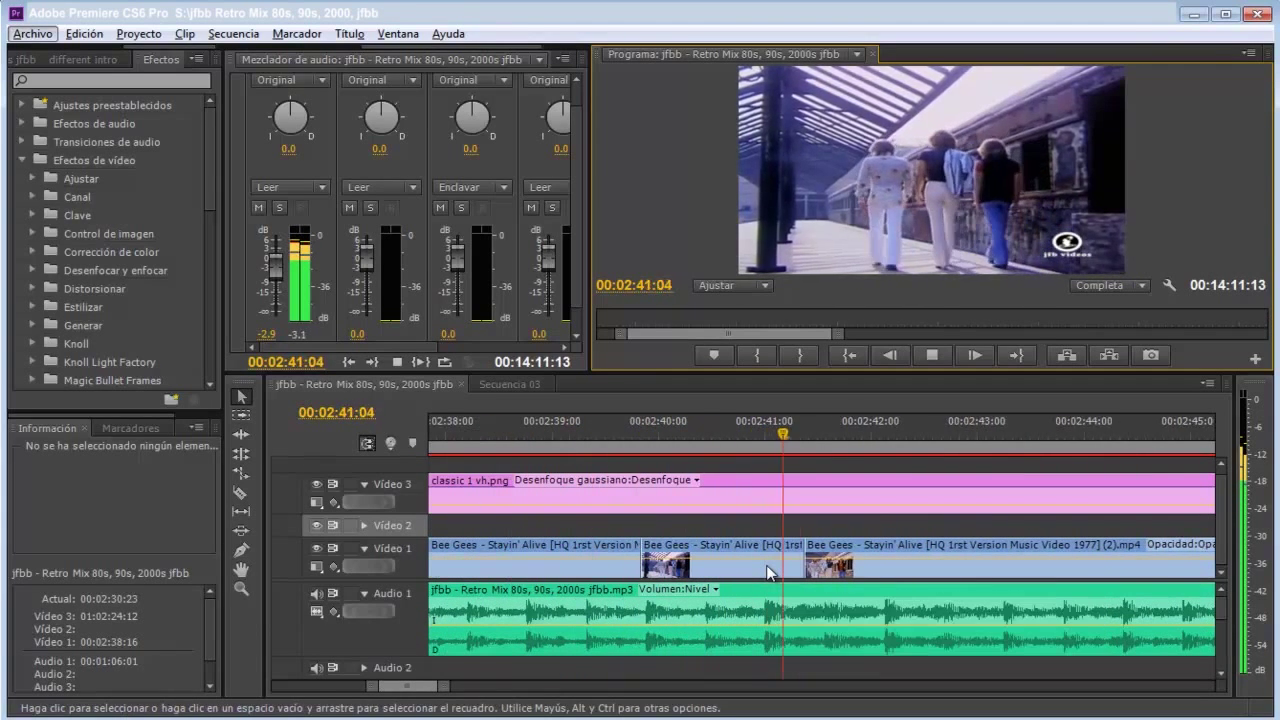
scroll(723, 591, down, 3)
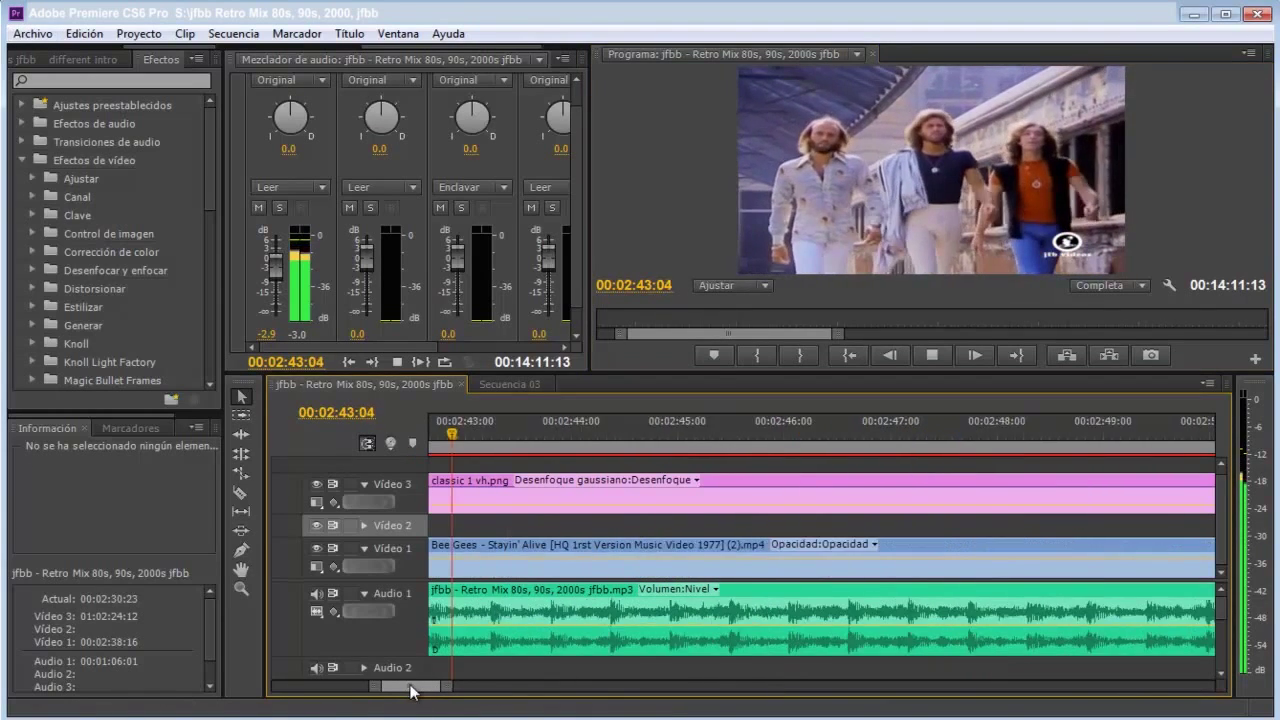
scroll(745, 588, down, 1)
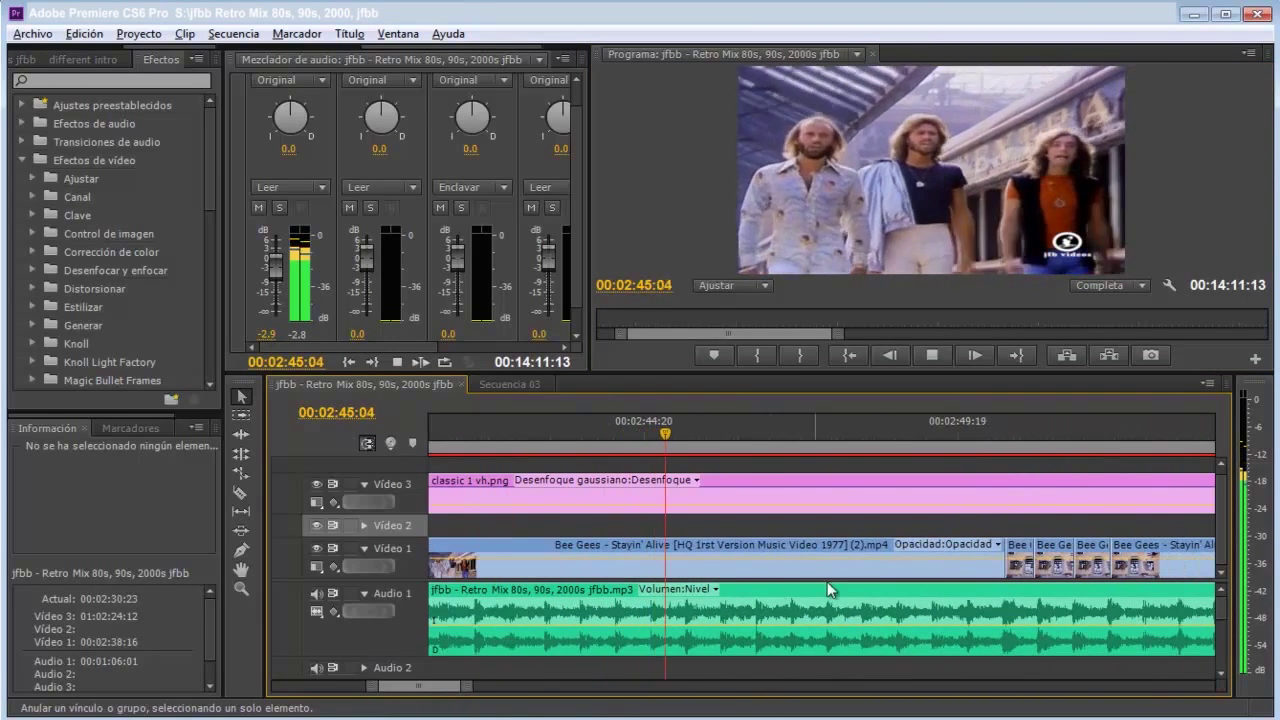
Play from 00:02:50:11 to review the series of short Bee Gees cuts on the Vídeo 1 track.
click(999, 434)
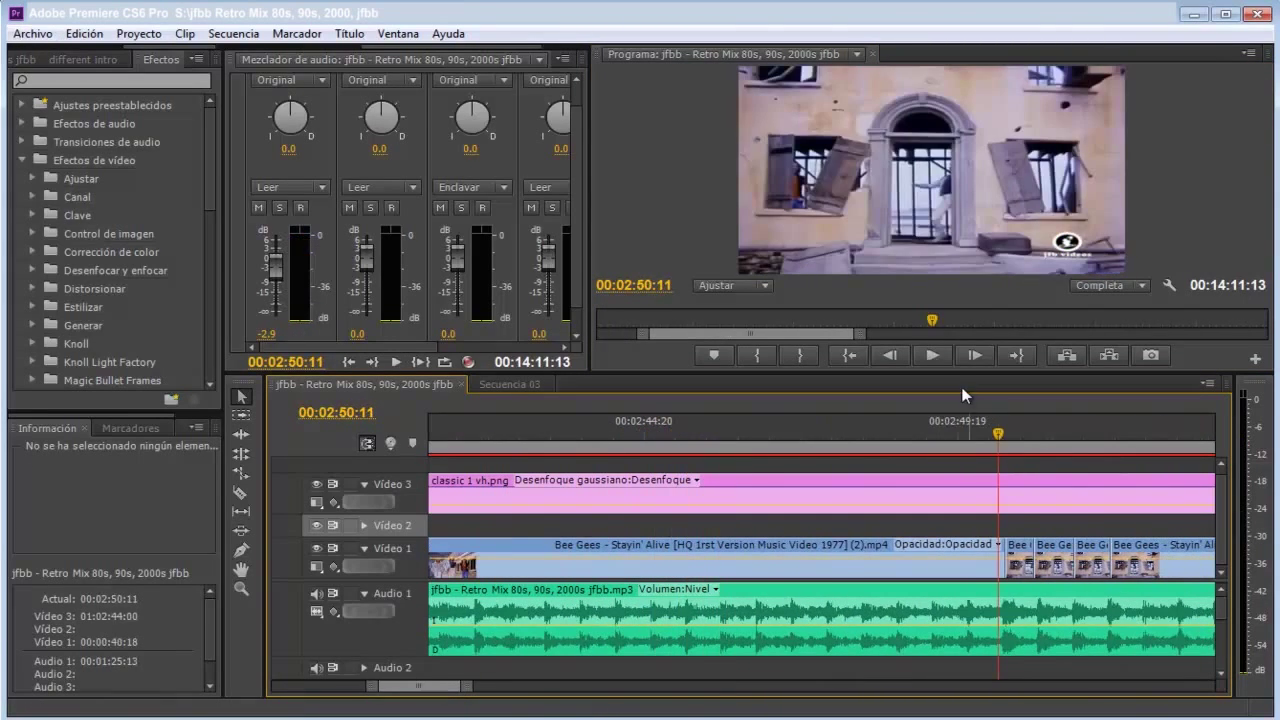
click(932, 355)
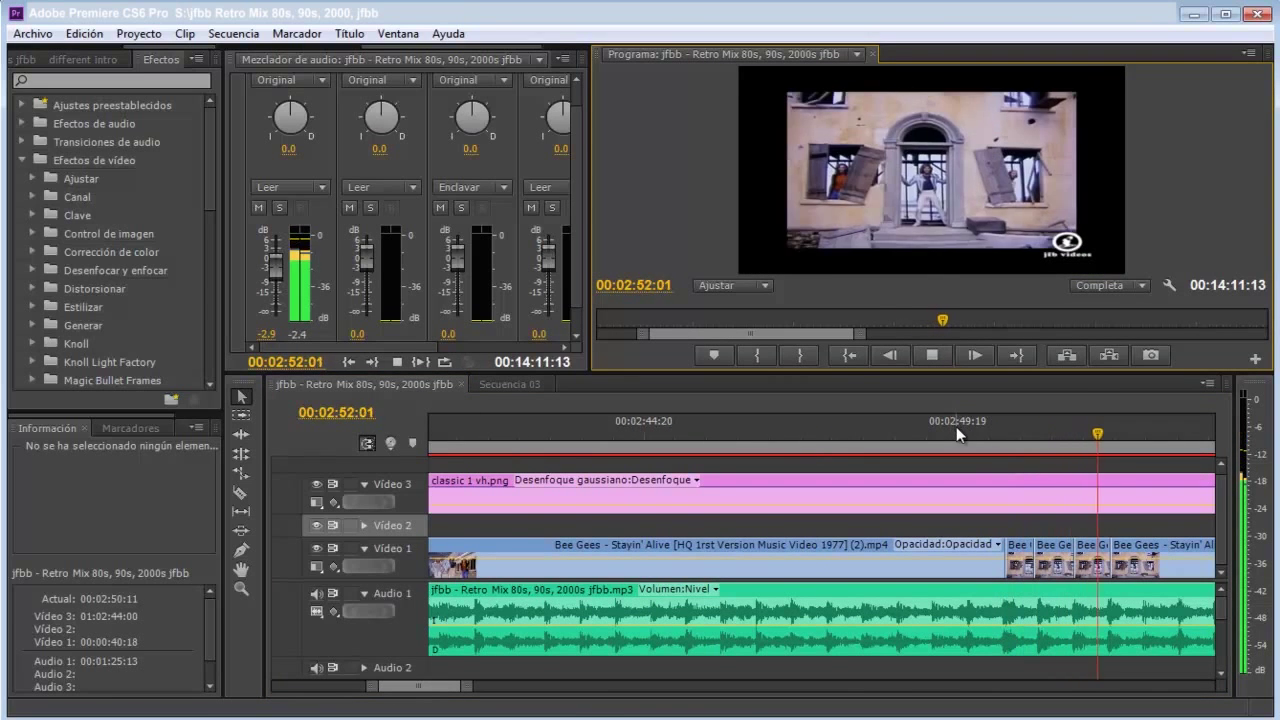
scroll(962, 500, down, 2)
scroll(958, 511, down, 3)
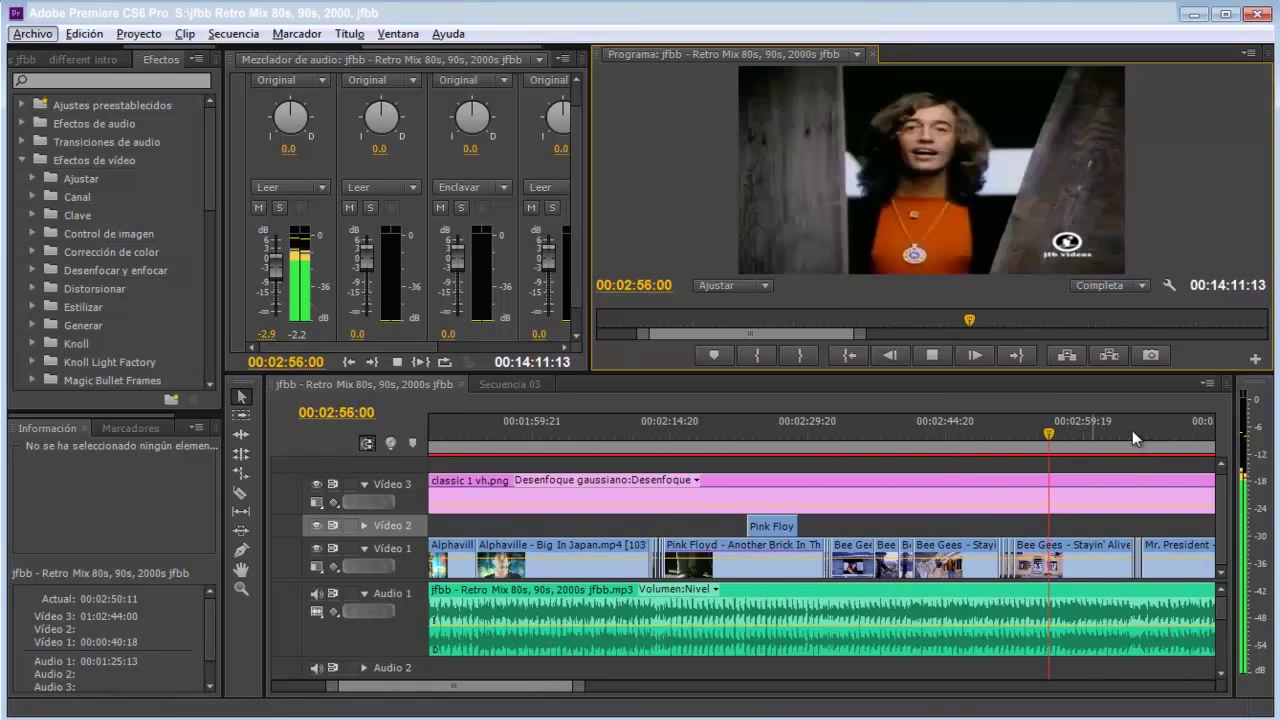
Play from 00:03:04:20 to review the transition from the Bee Gees to Mr. President's Coco Jambo.
click(1132, 430)
scroll(1035, 528, up, 2)
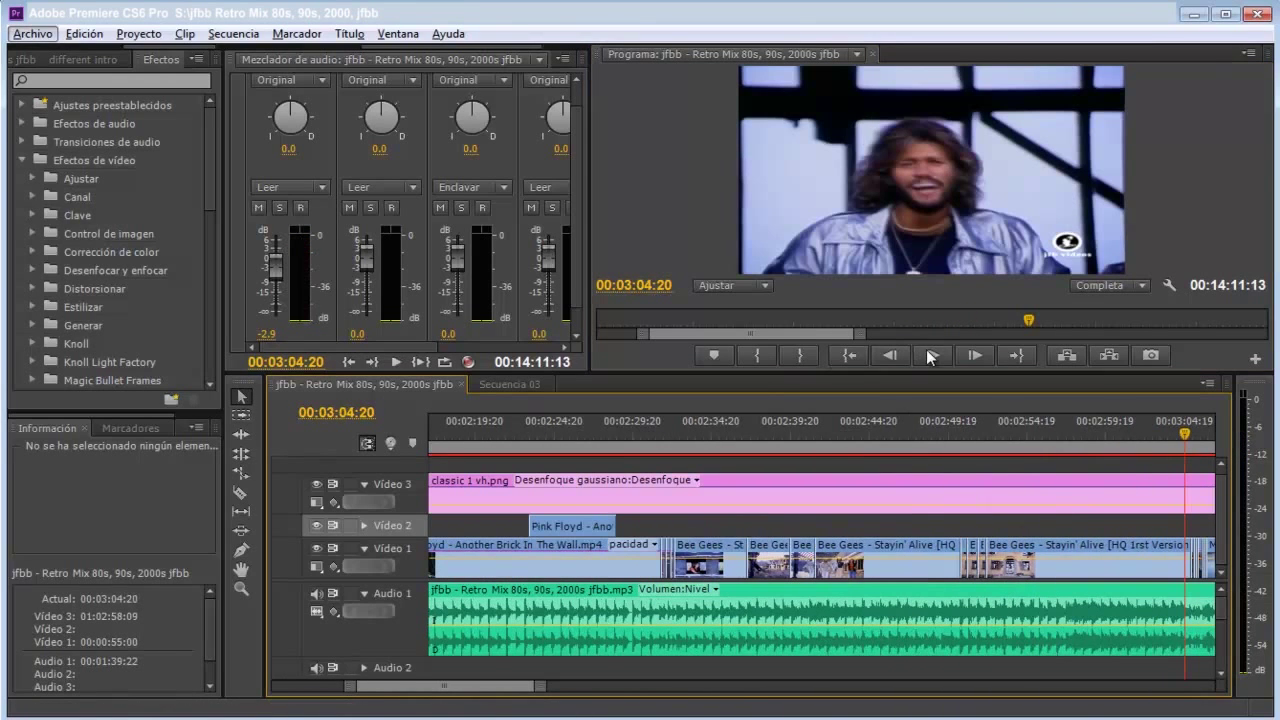
click(928, 357)
scroll(823, 552, down, 2)
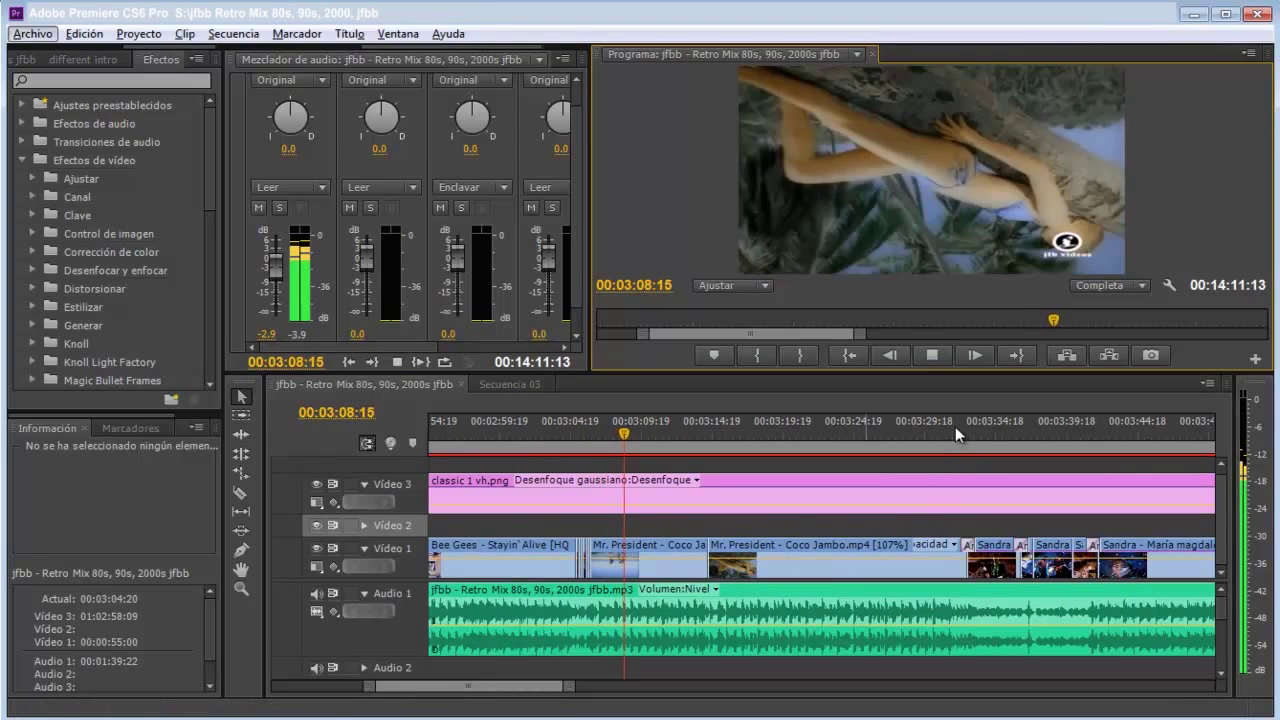
Play from 00:03:31:20 to review the transition from Coco Jambo to Sandra's Maria Magdalena and the zoom transitions between its clips.
click(955, 426)
click(928, 357)
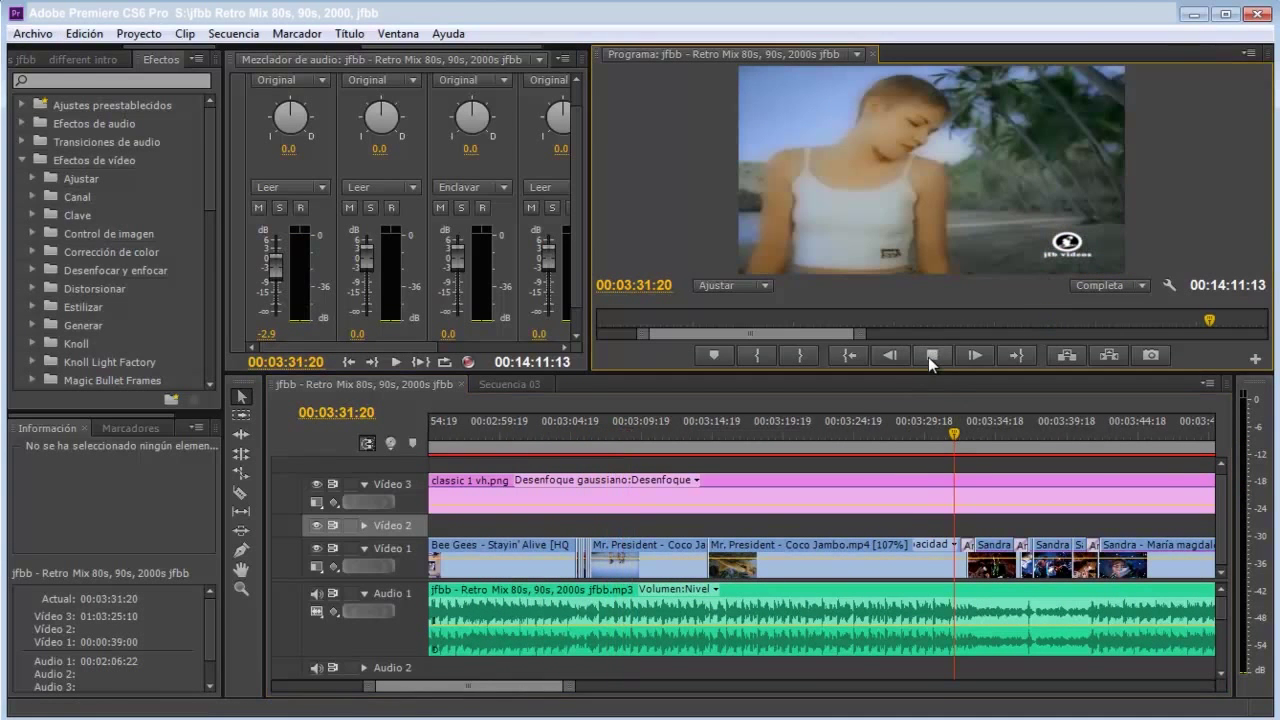
scroll(990, 510, up, 3)
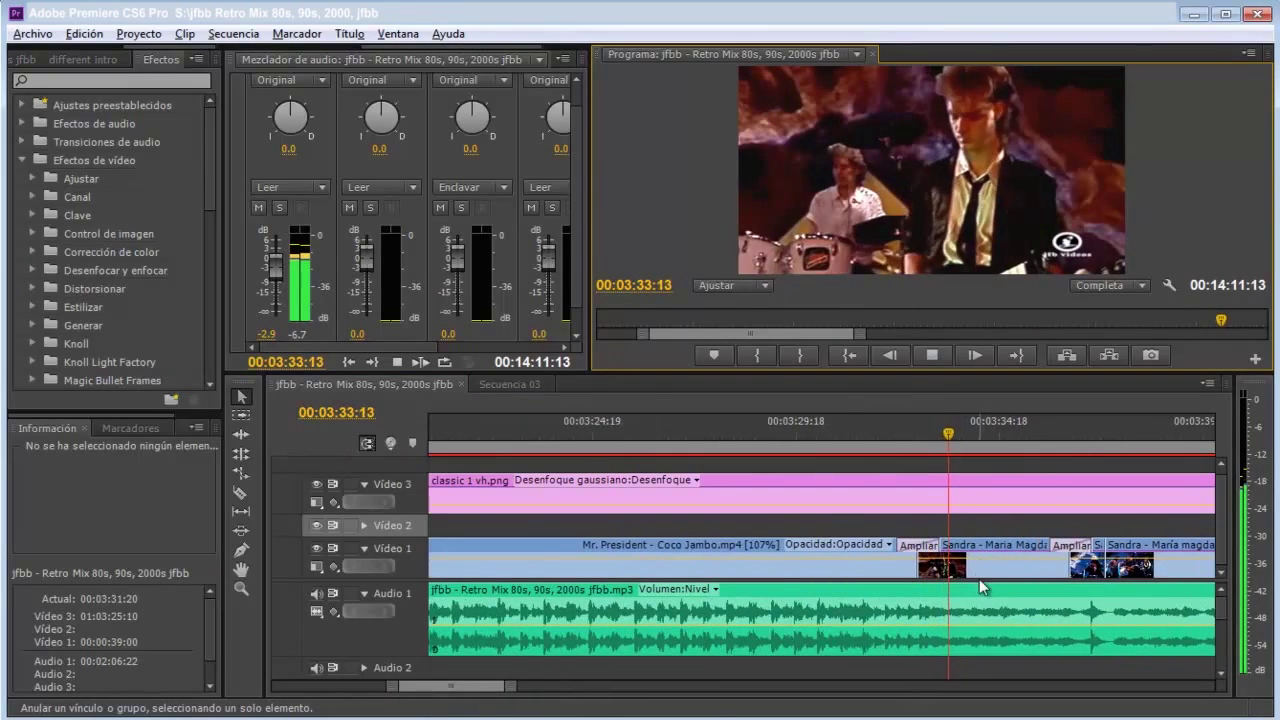
scroll(971, 594, up, 2)
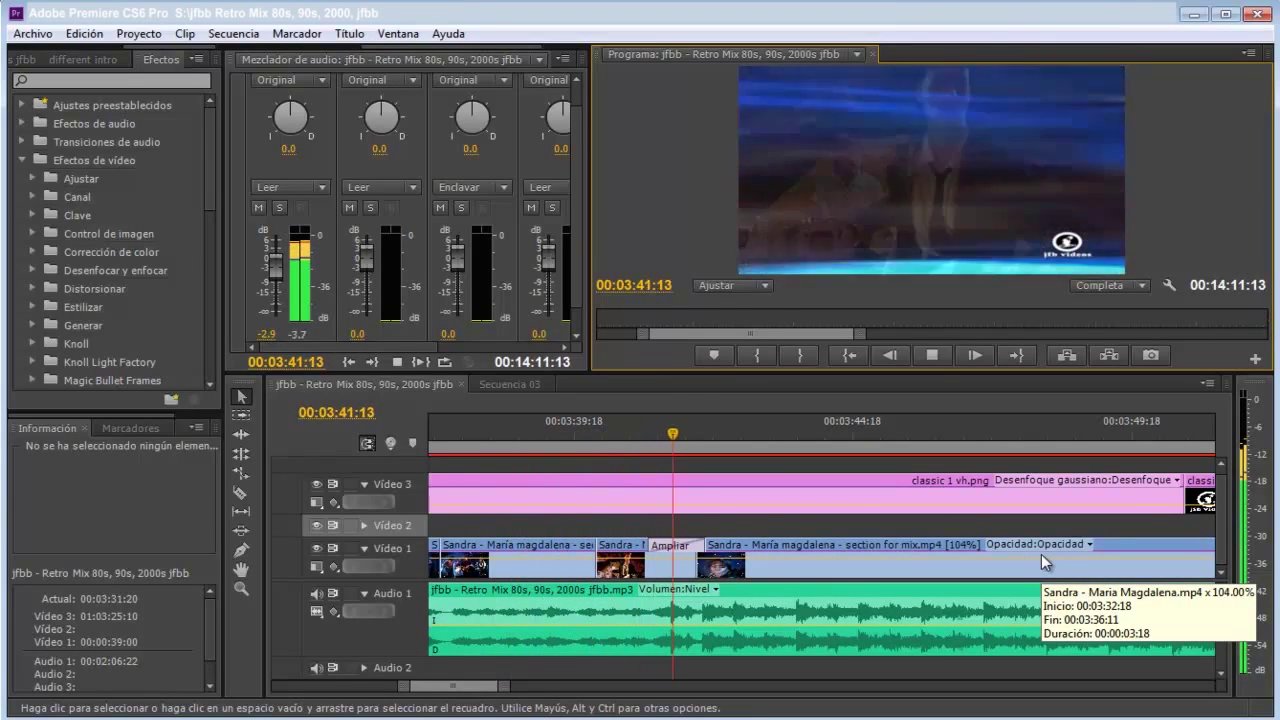
alt+scroll(1041, 554, down, 2)
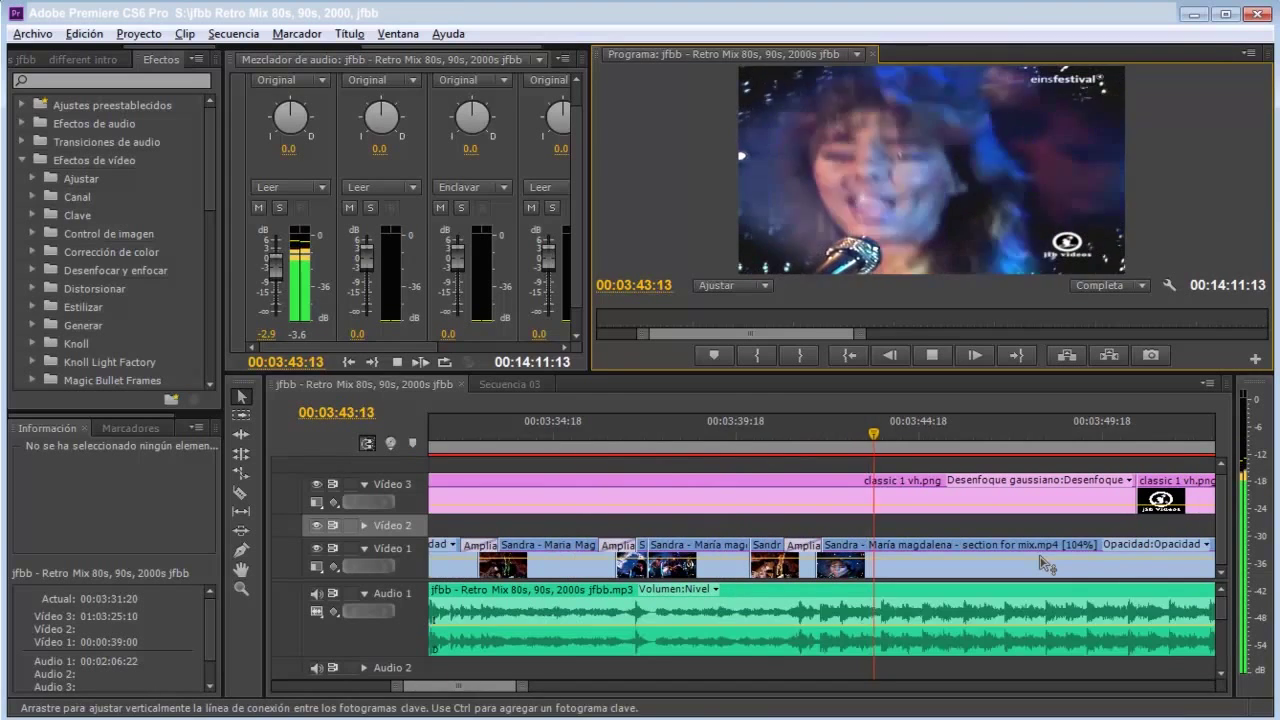
Play from 00:03:52:09 to review the transition from Sandra to Laura Branigan's Self Control and examine its following cuts.
click(1198, 430)
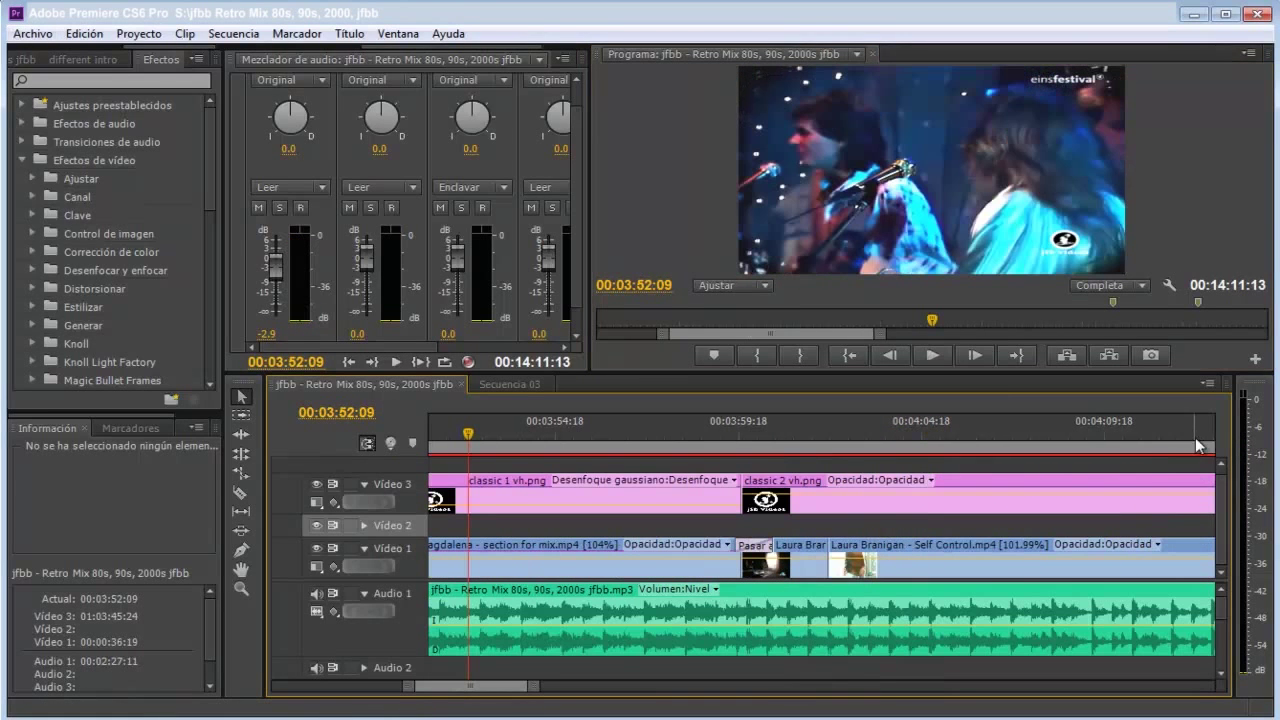
key(space)
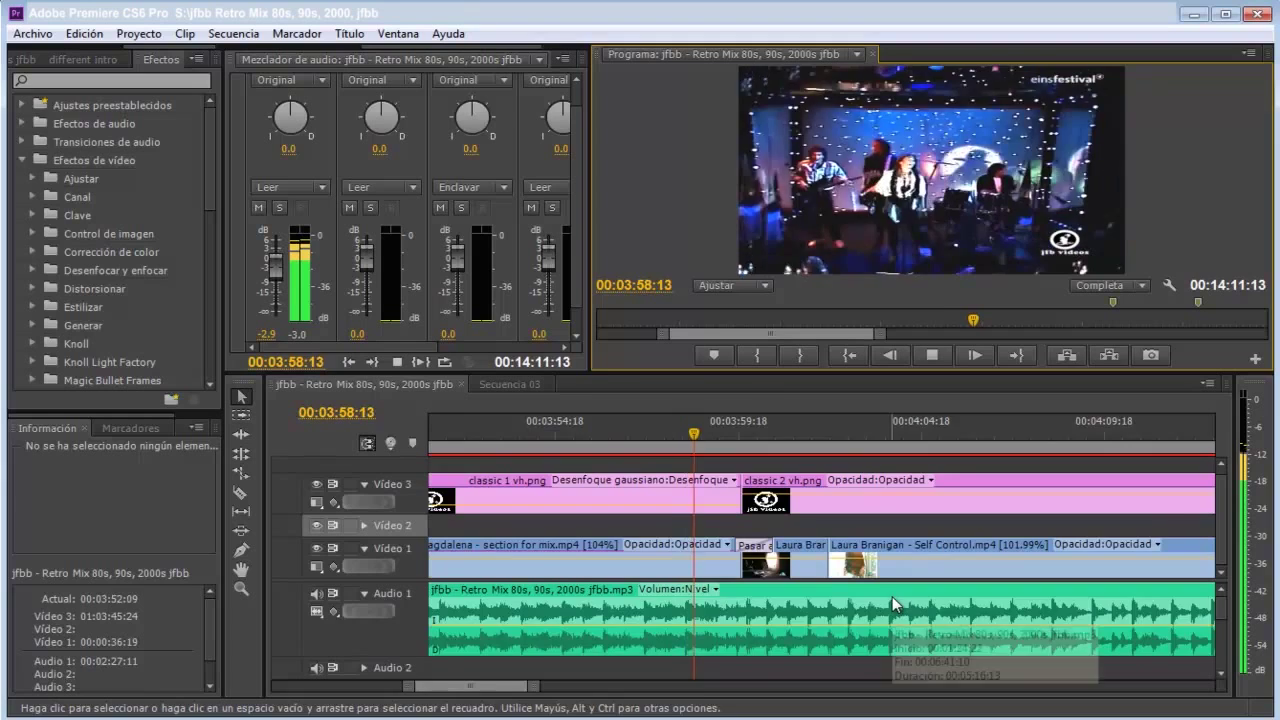
scroll(892, 596, up, 3)
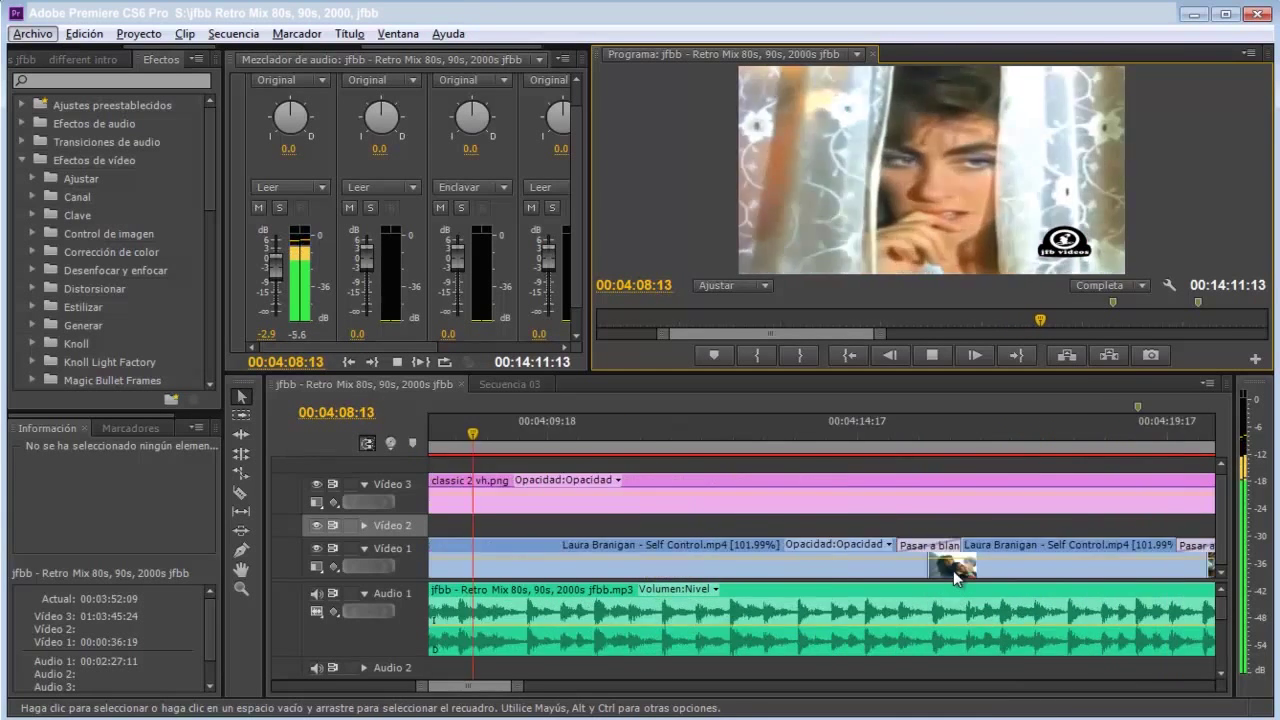
key(minus)
key(minus)
key(minus)
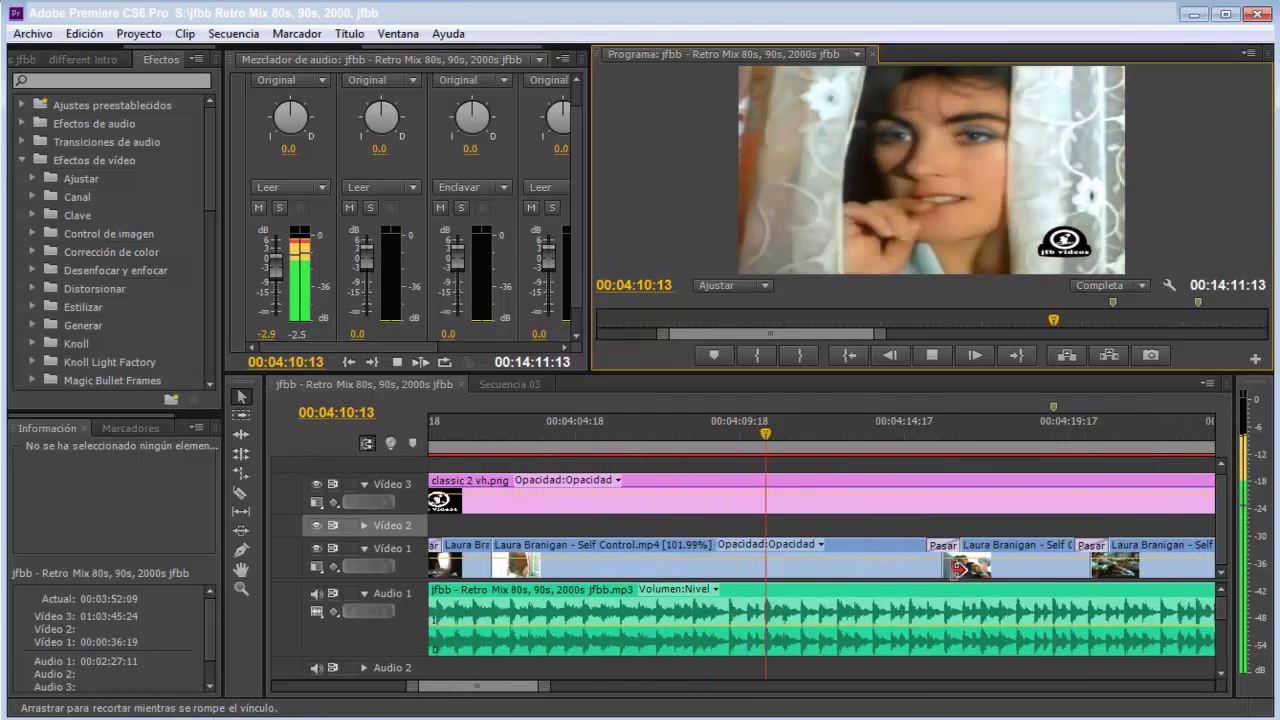
key(minus)
key(minus)
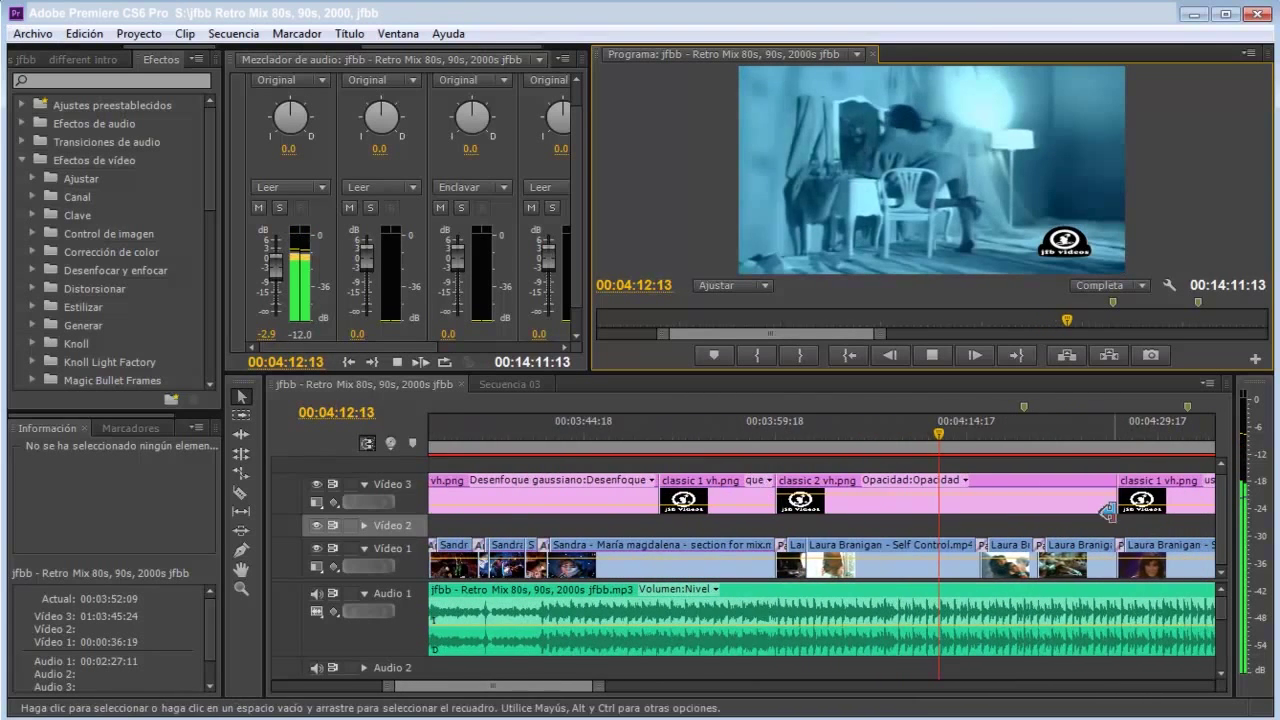
Play from 00:04:26:02 to review the transition into the Laura Branigan stage performance clip.
click(1112, 429)
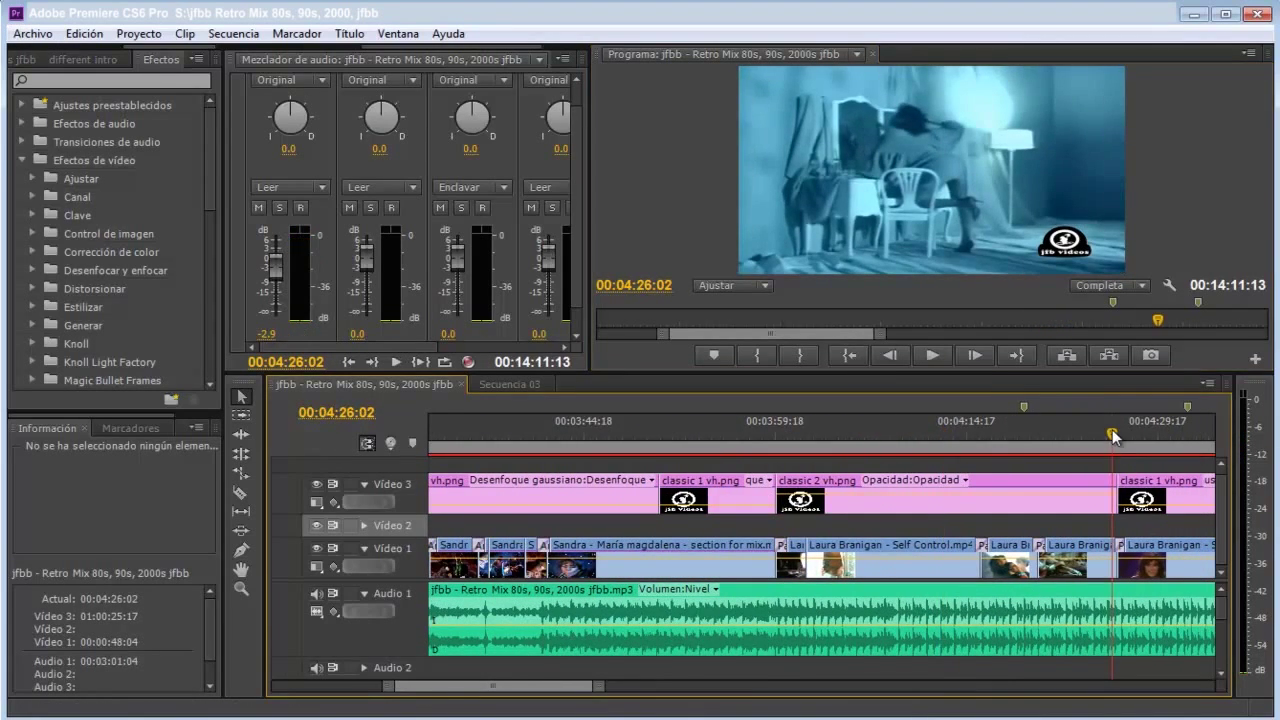
click(932, 356)
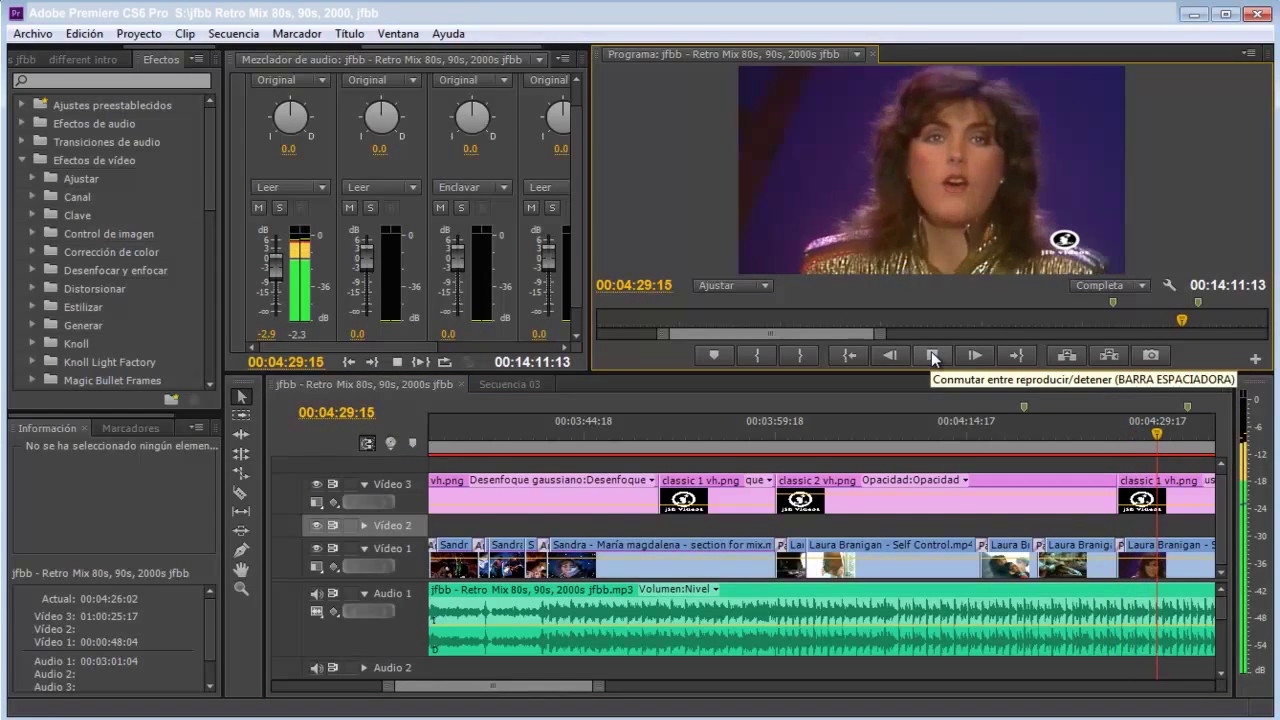
alt+scroll(1003, 519, down, 3)
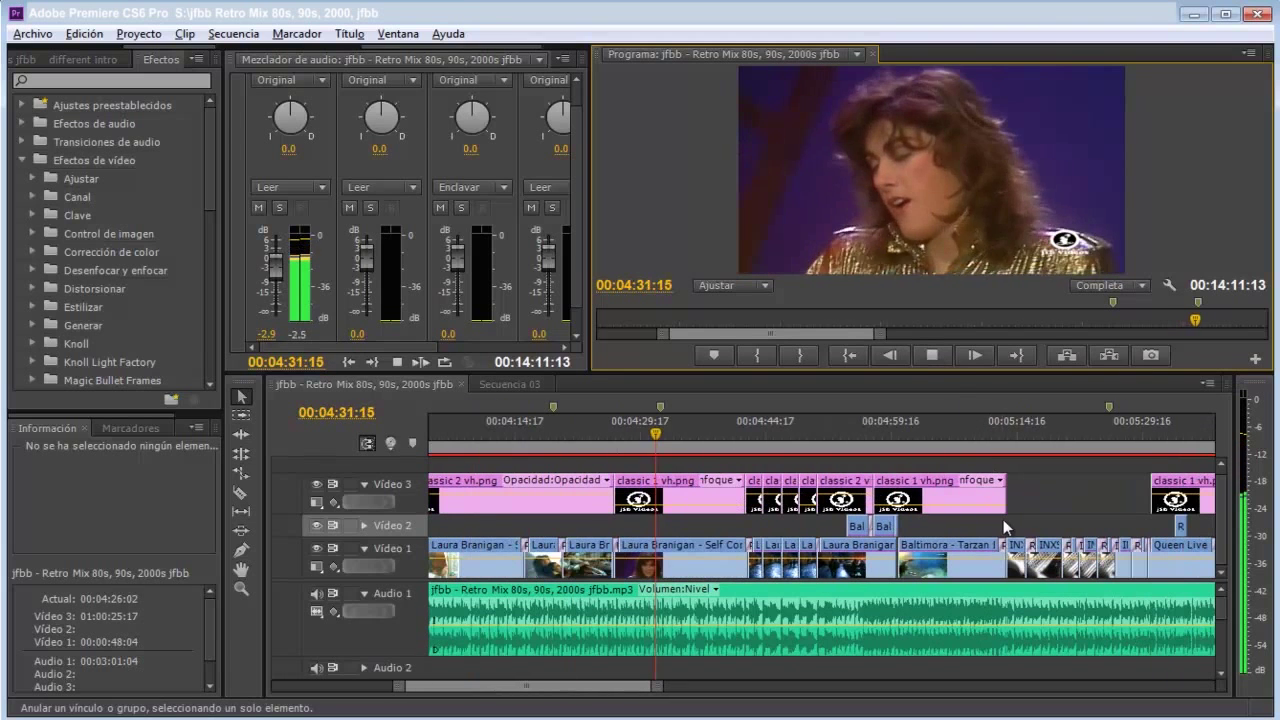
Play from 00:04:41:11 to review the short Self Control cuts leading up to Baltimora's Tarzan Boy.
click(738, 435)
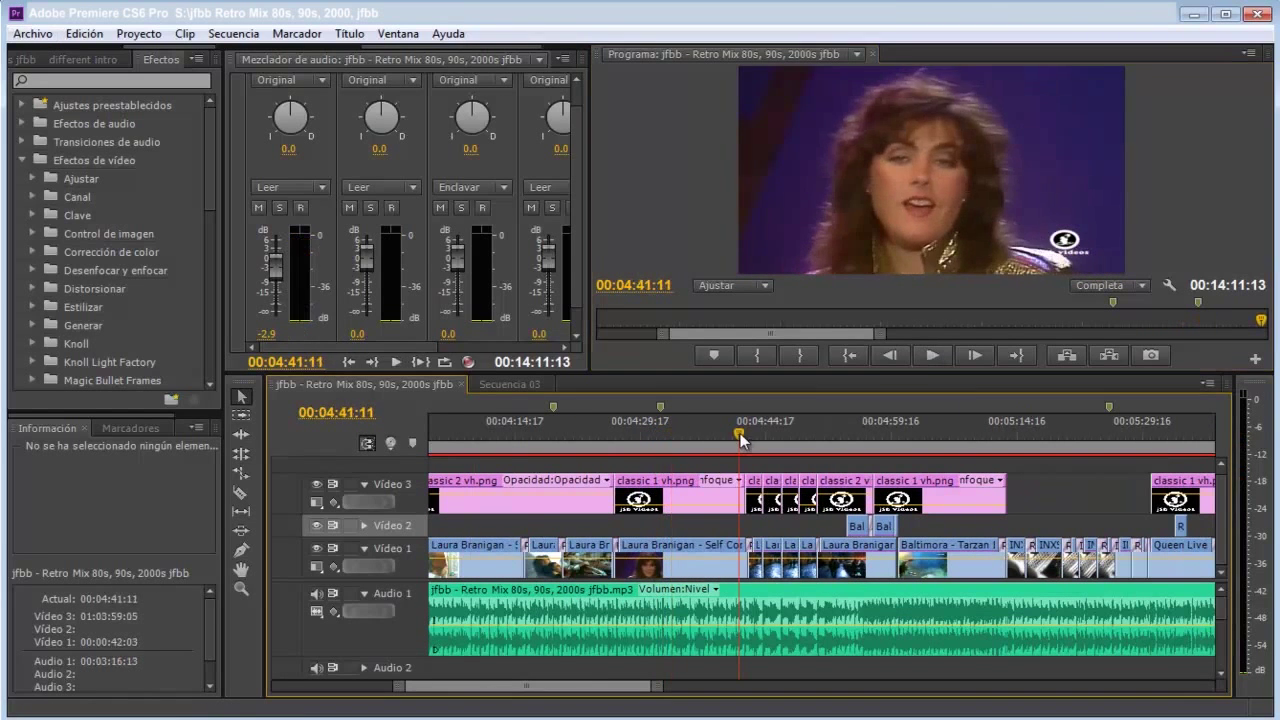
click(931, 355)
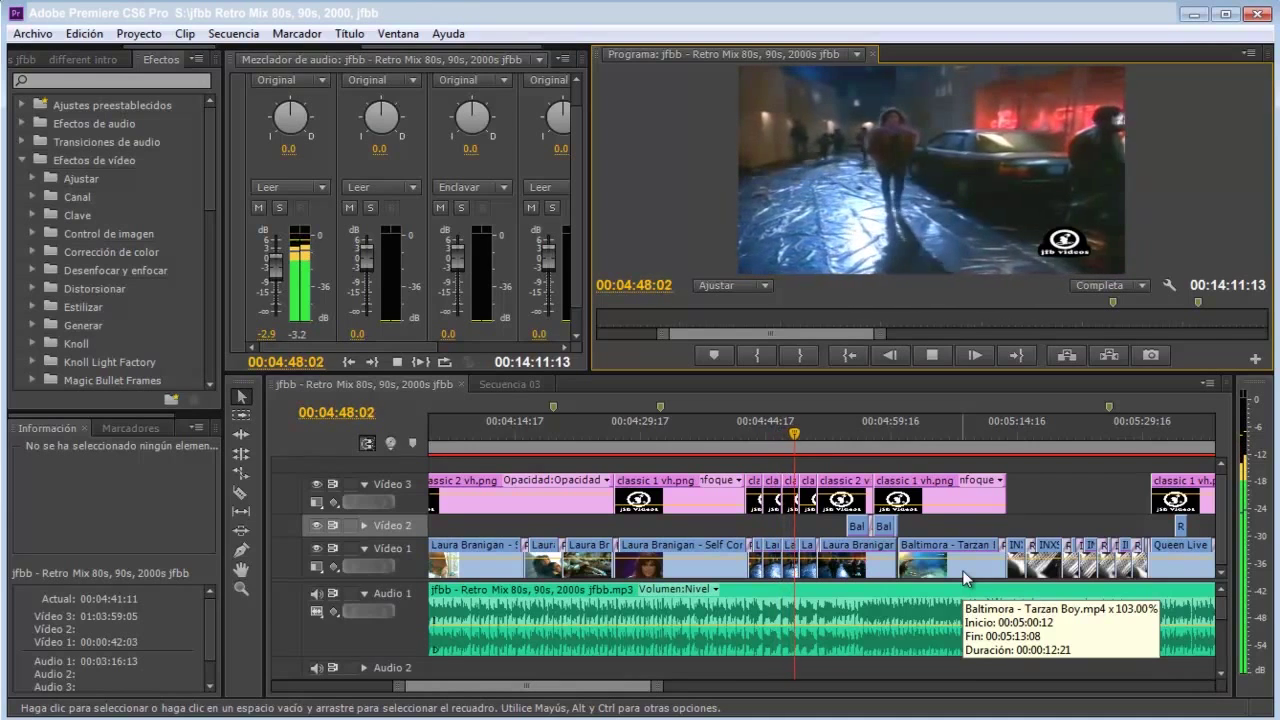
alt+scroll(769, 586, up, 4)
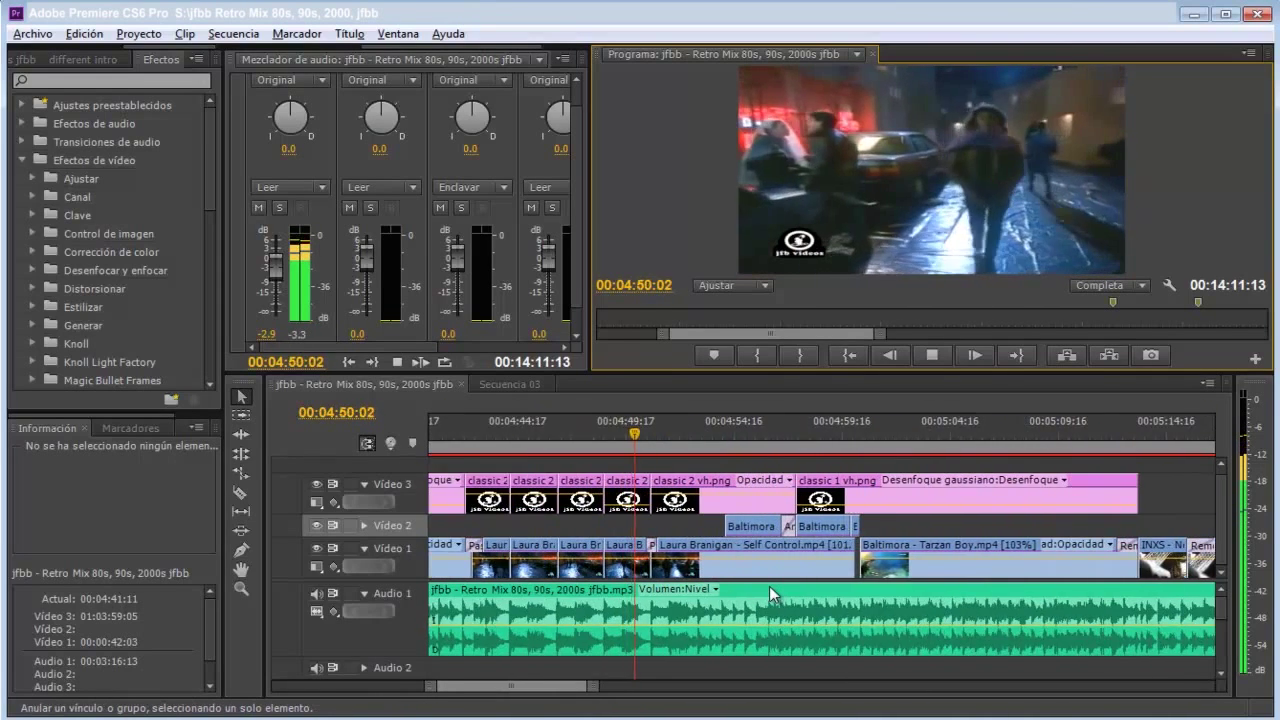
Examine the overlap between Laura Branigan's Self Control and Baltimora's Tarzan Boy up close during playback and stop at 00:04:59:11.
alt+scroll(769, 586, up, 3)
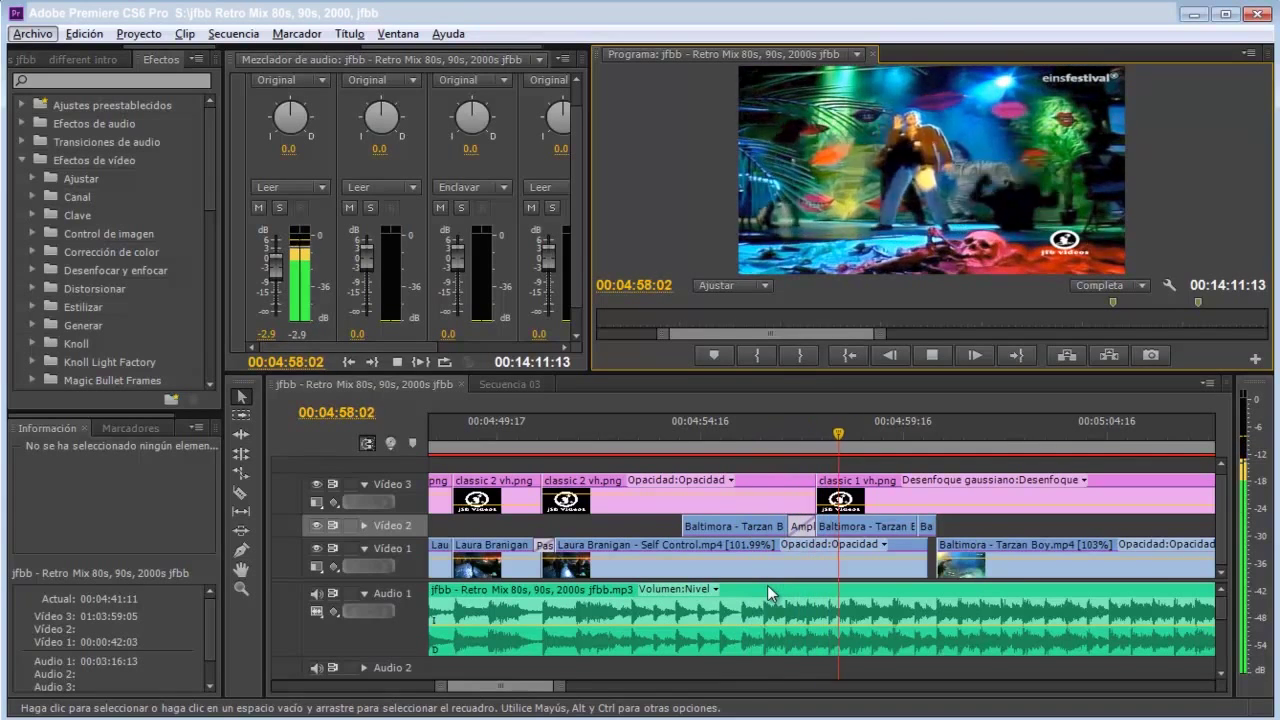
click(928, 356)
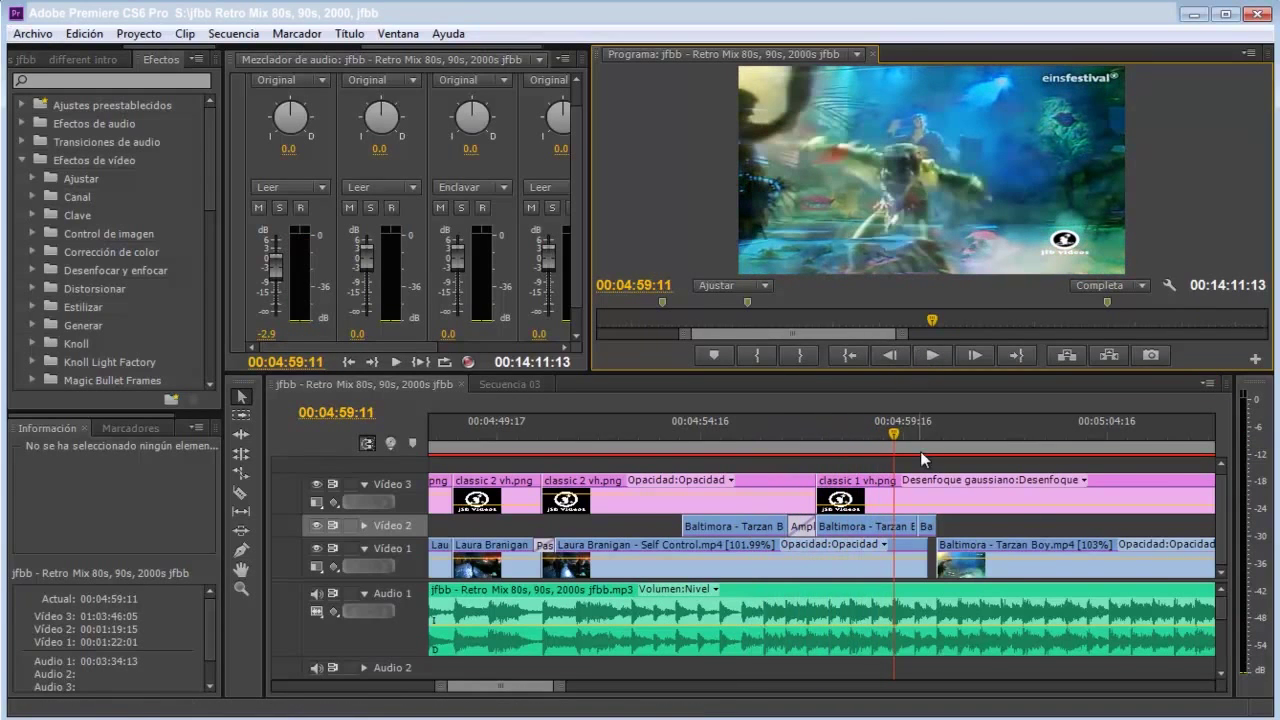
Play from 00:05:12:22 to review the transition from Baltimora's Tarzan Boy to the INXS clips.
key(minus)
key(minus)
key(minus)
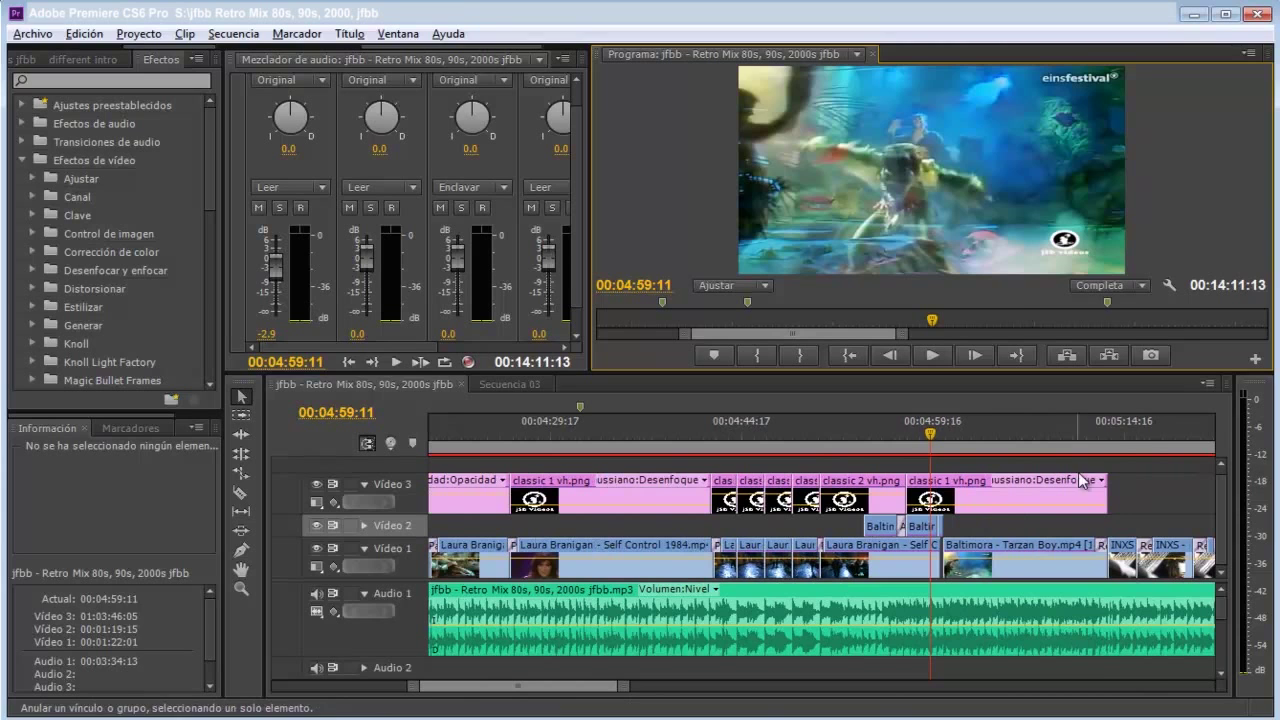
click(1103, 434)
click(931, 355)
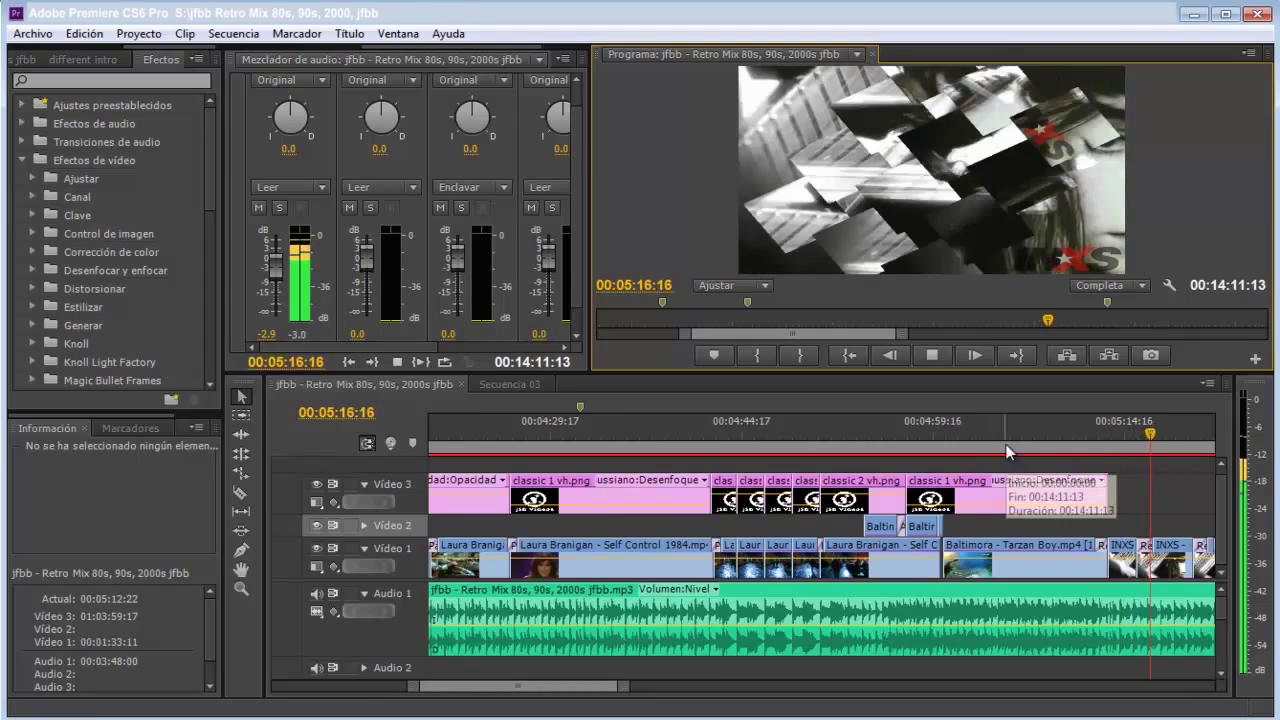
Play from 00:08:23:15 to review the cut into the vuela vuela clip, and from 00:08:41:06 to review its transition to Haddaway.
scroll(1150, 520, down, 3)
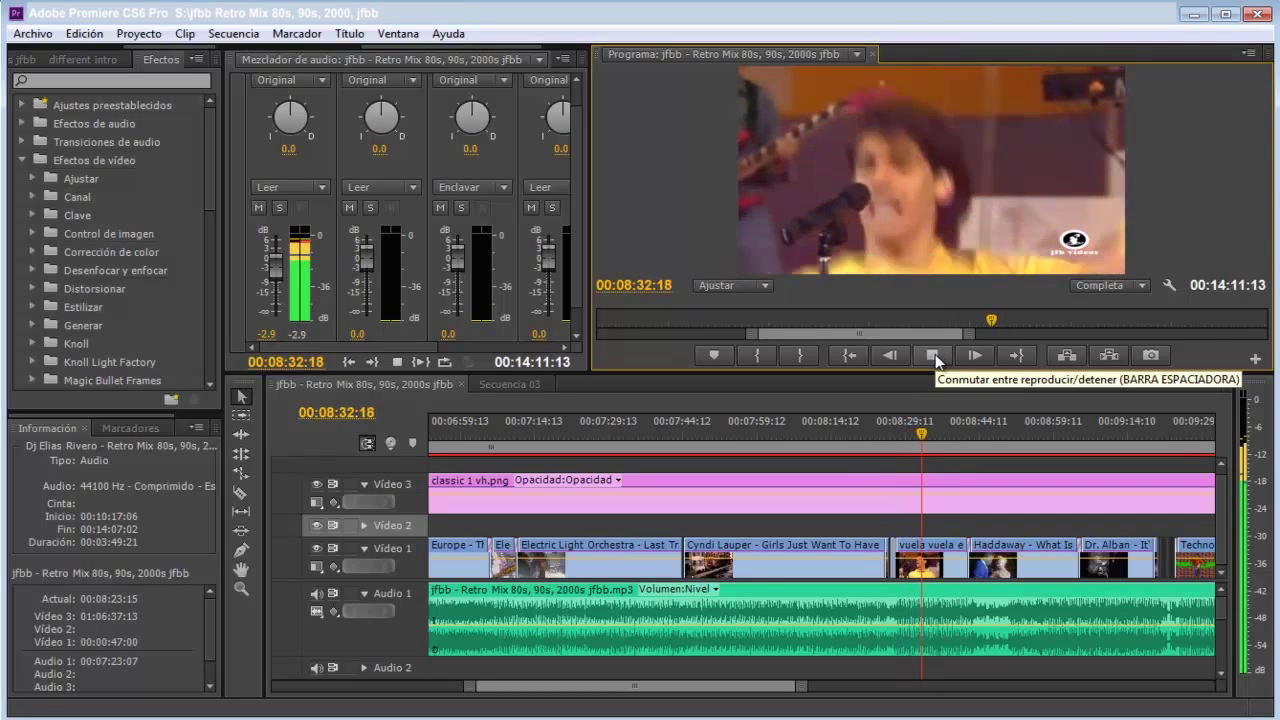
click(937, 358)
click(968, 428)
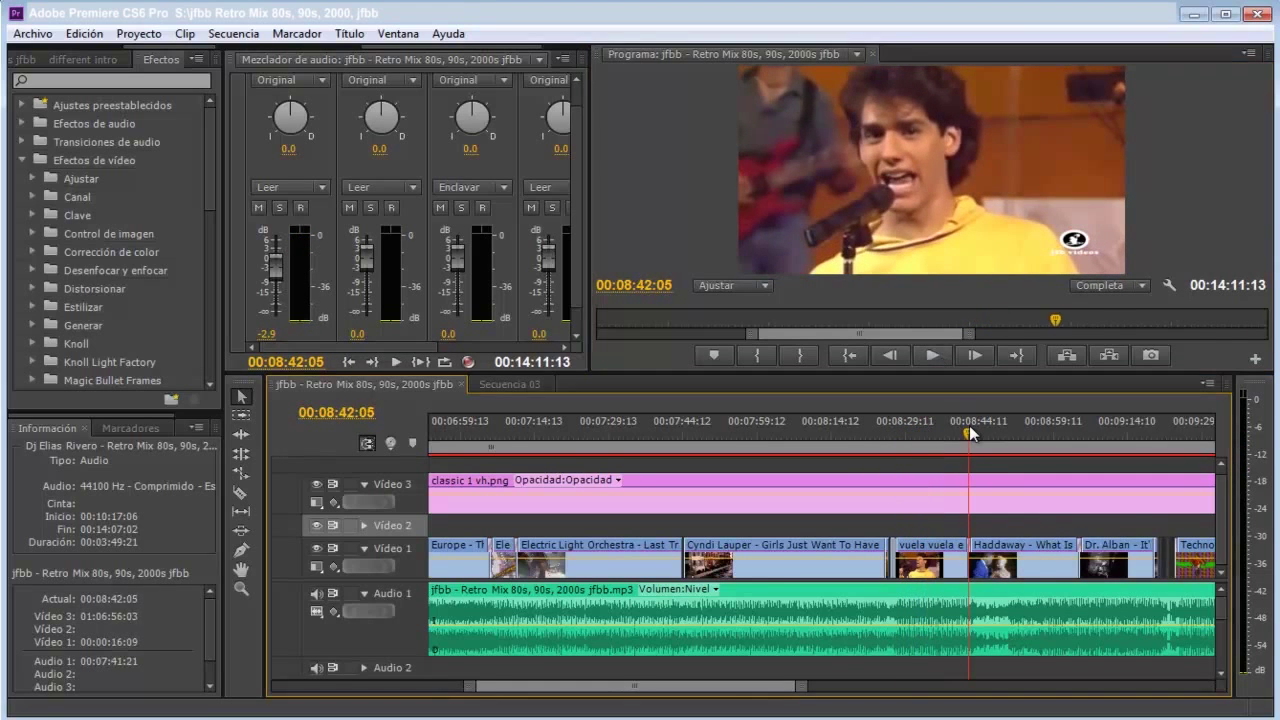
drag(968, 430, 963, 430)
click(933, 356)
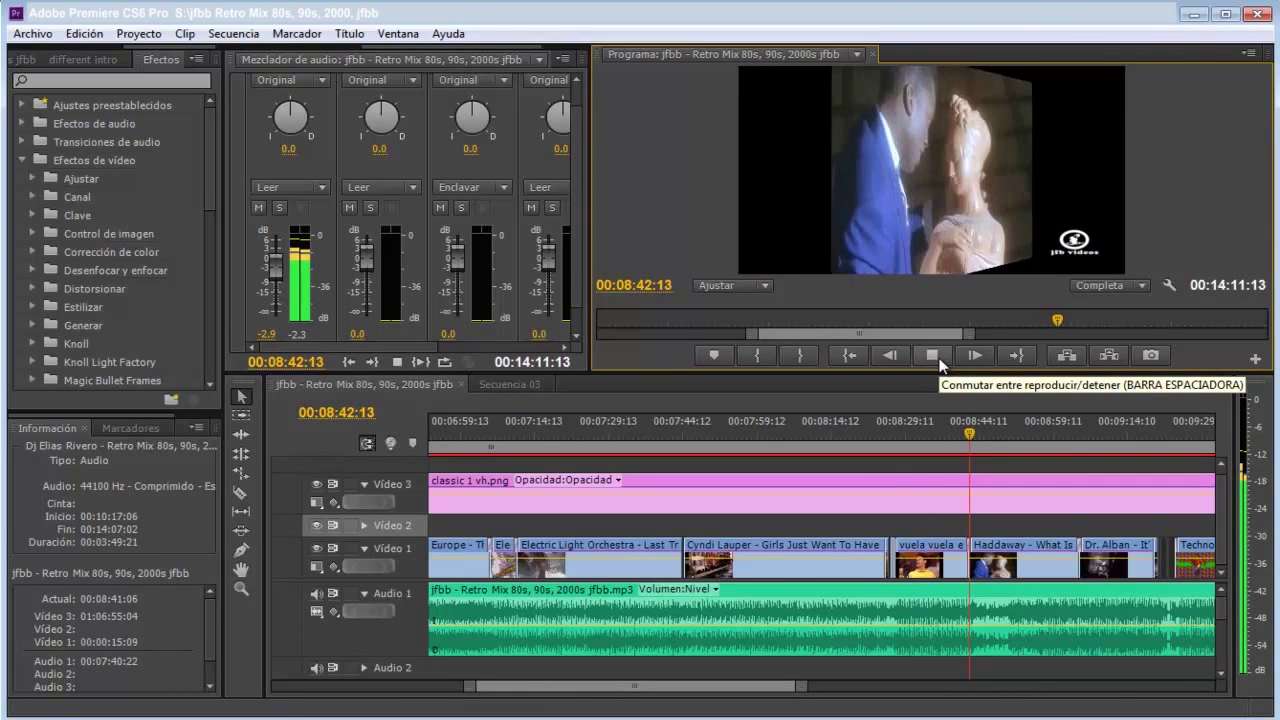
click(938, 360)
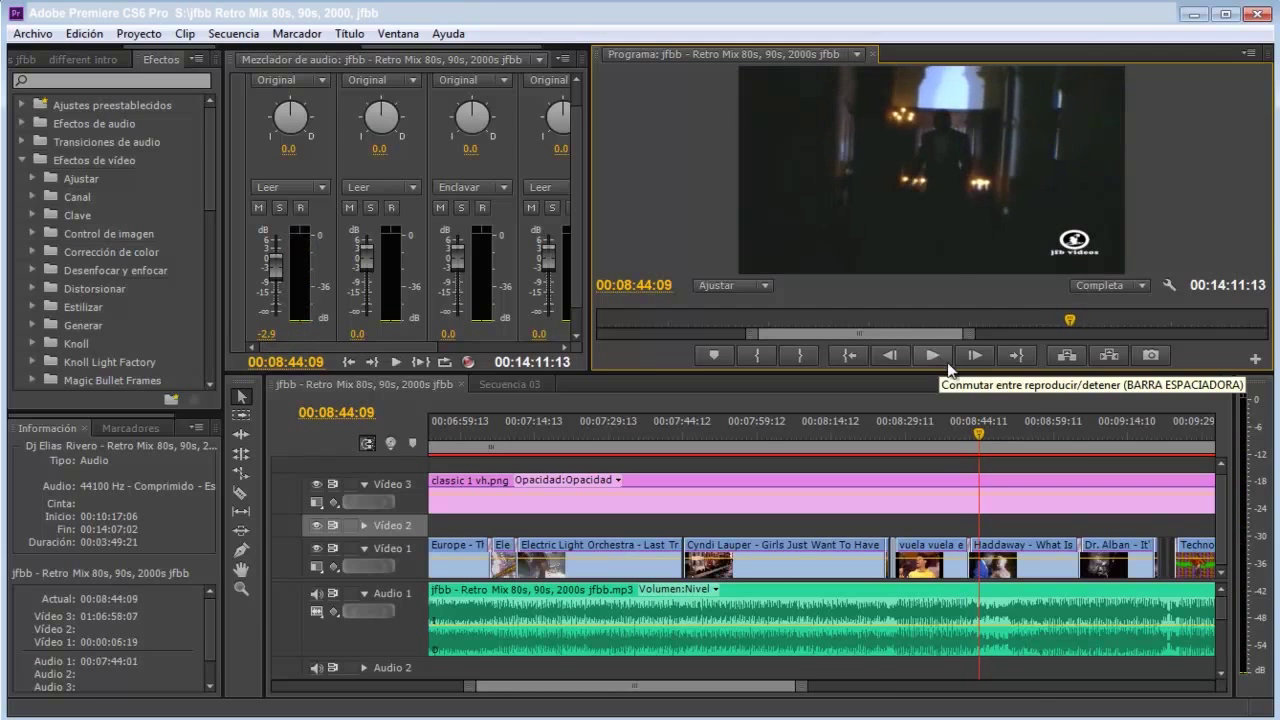
Play from 00:09:03:16 and 00:09:18:04 to review the transitions from Haddaway to Dr. Alban and on to Technotronic.
click(1075, 430)
click(938, 360)
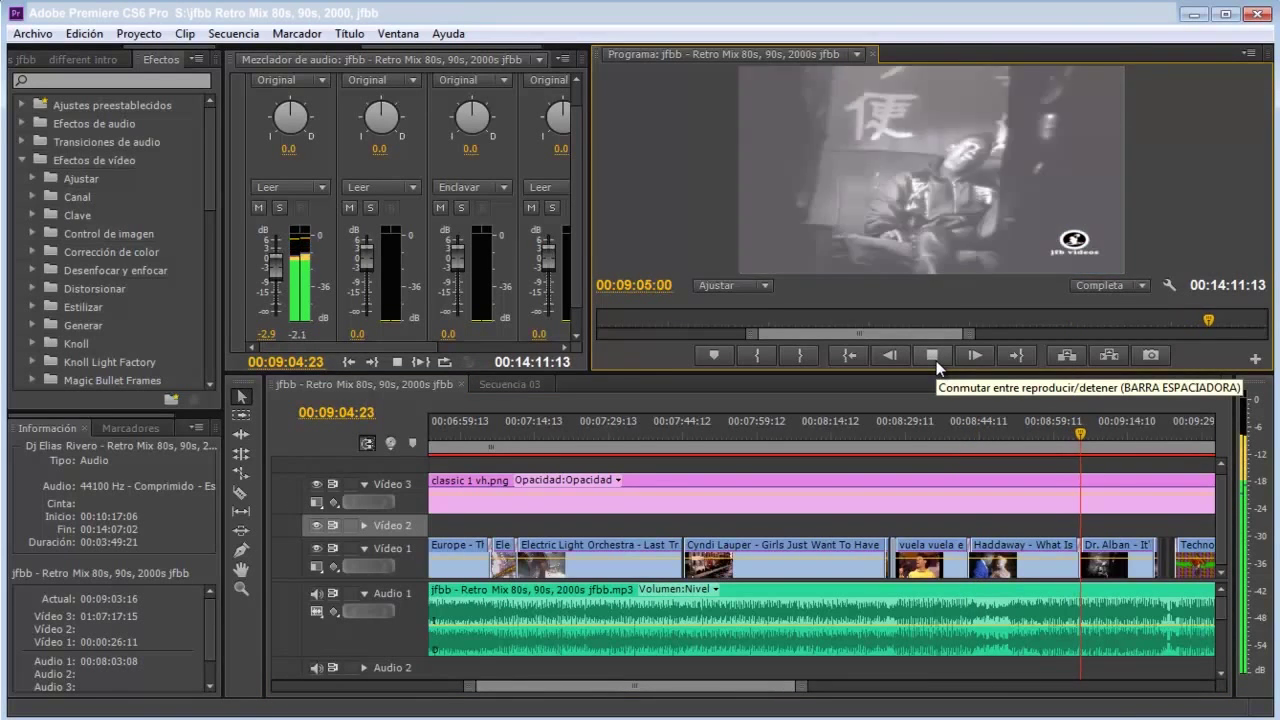
click(1146, 433)
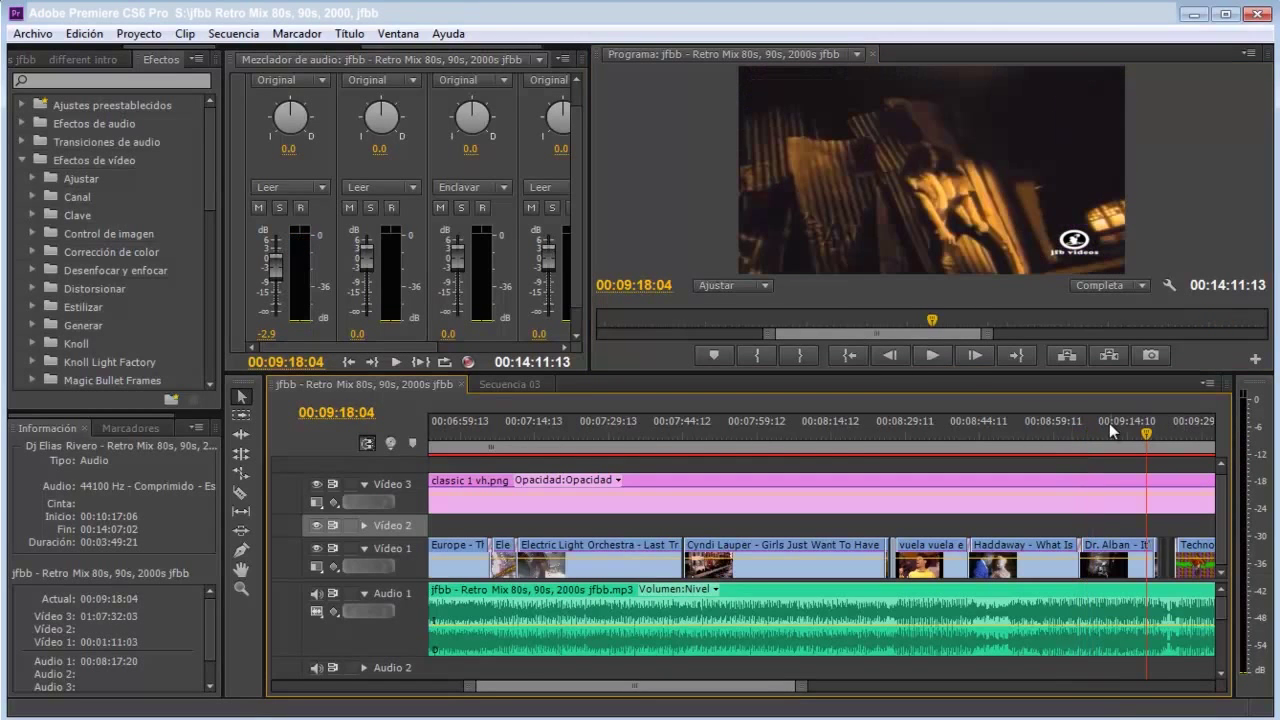
click(932, 355)
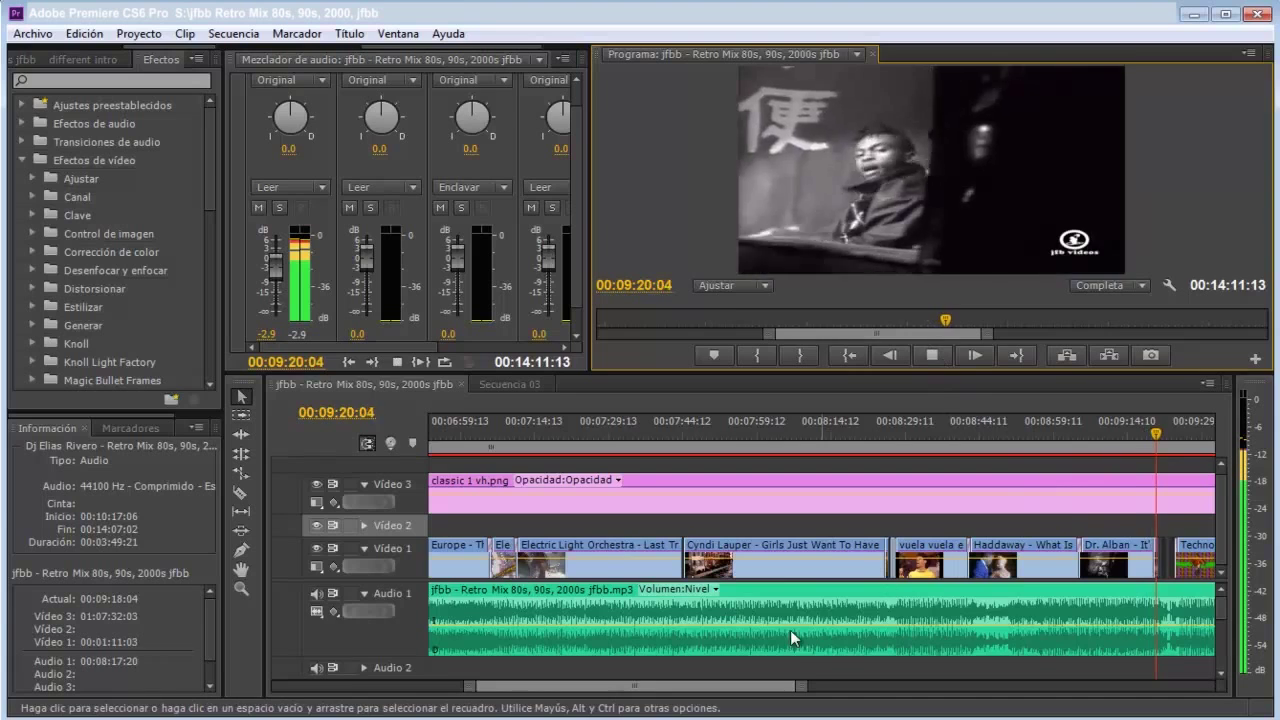
drag(775, 688, 812, 693)
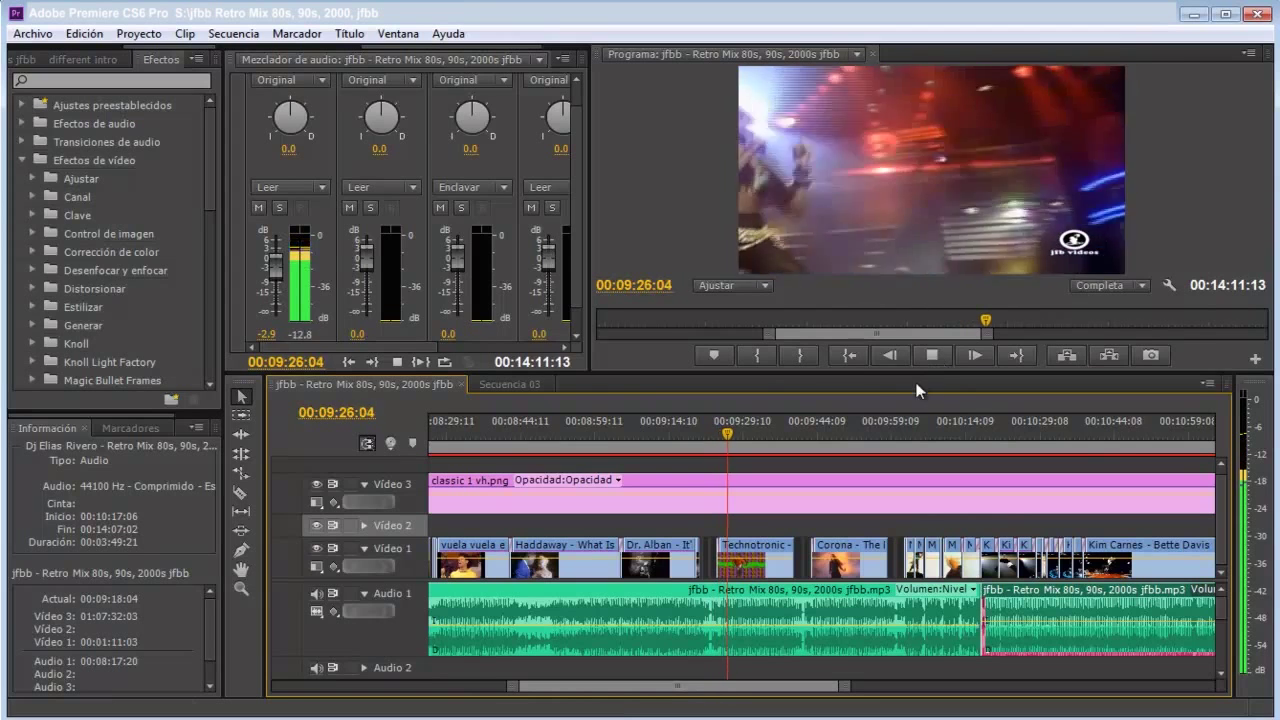
Play from 00:09:55:18 and 00:10:14:21 to review the short clips between Corona and Kim Carnes and the transition into Kim Carnes.
click(873, 430)
click(938, 363)
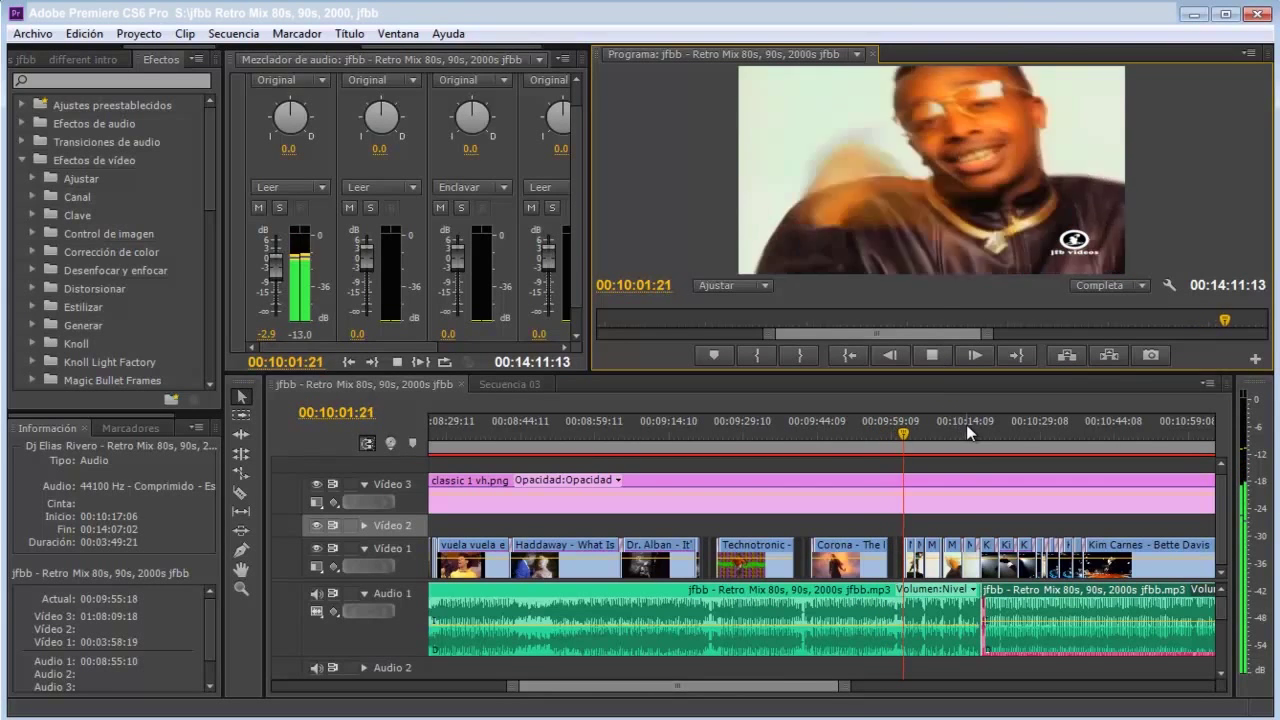
click(969, 424)
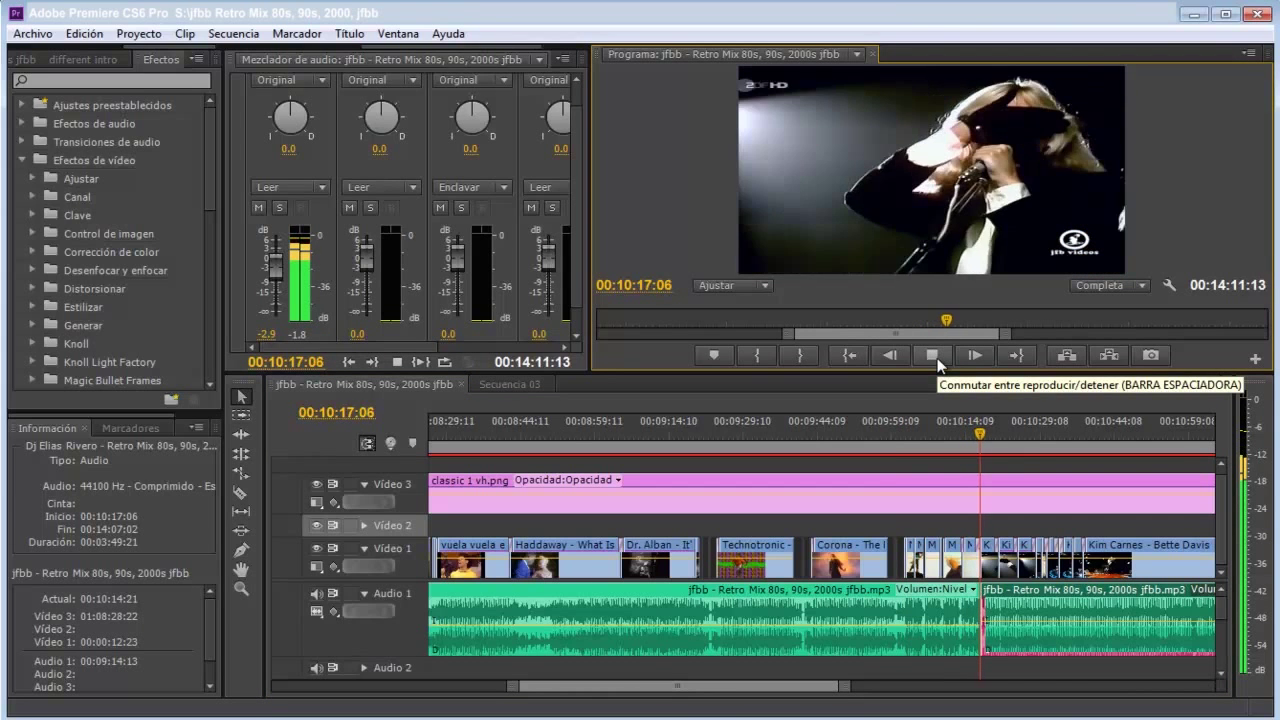
Play from 00:11:35:09 to review the short Kim Carnes cuts and the transition to the GIT Viña 1987 performance.
click(1040, 430)
drag(1053, 431, 952, 399)
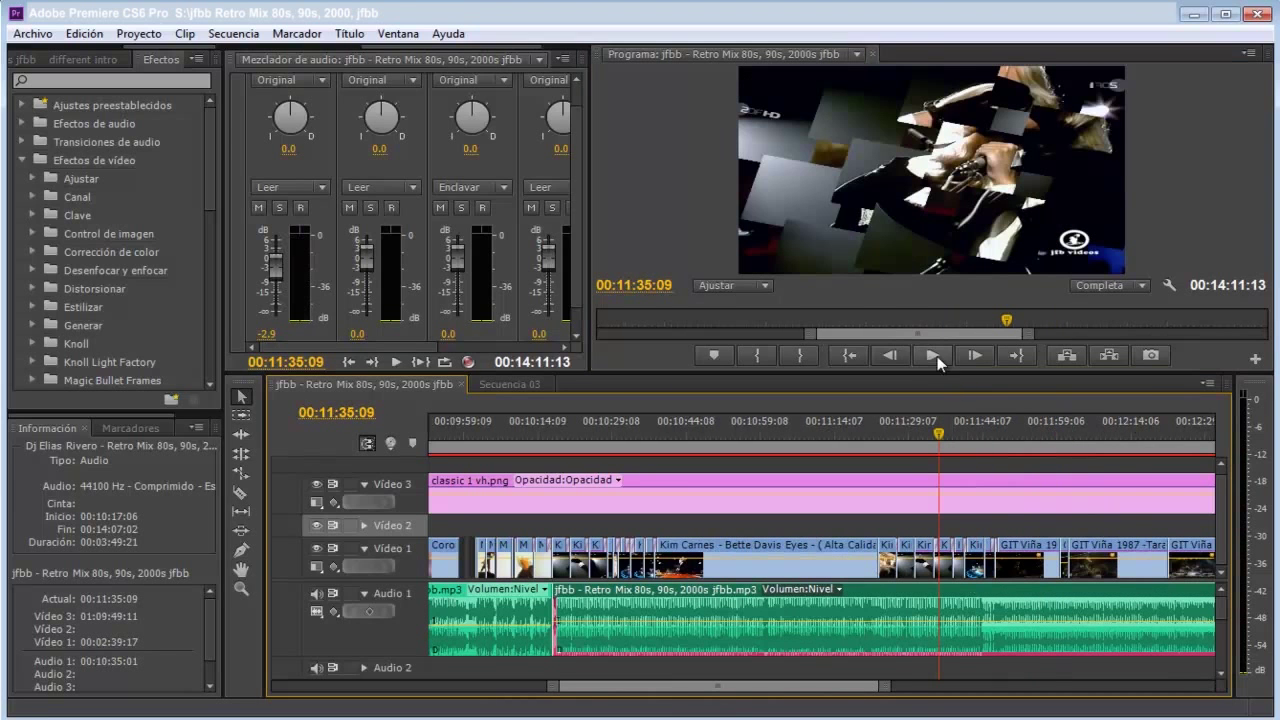
click(933, 355)
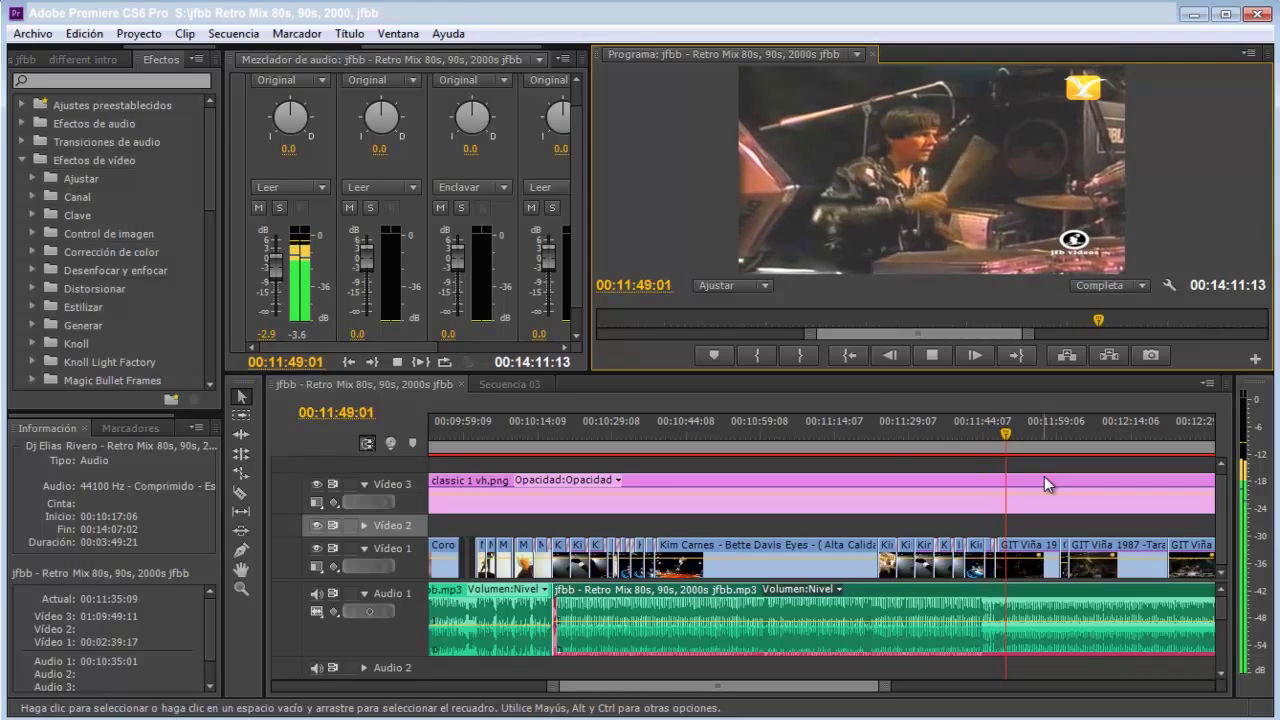
Play from 00:12:39:08 to review the transition from the GIT Viña 1987 performance to The Human League.
drag(860, 686, 905, 690)
click(899, 437)
click(936, 354)
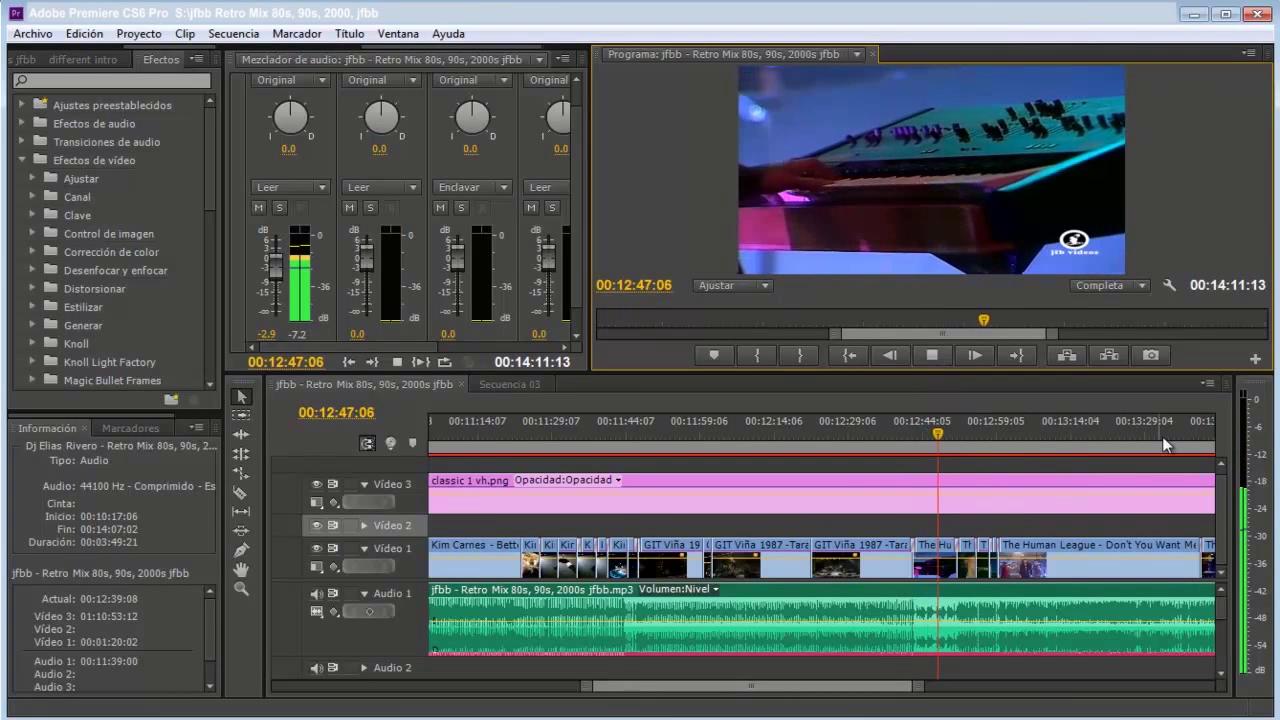
Play the closing Human League clips from 00:13:38:01 and enlarge the program monitor in both height and width to view them.
click(1187, 438)
click(943, 355)
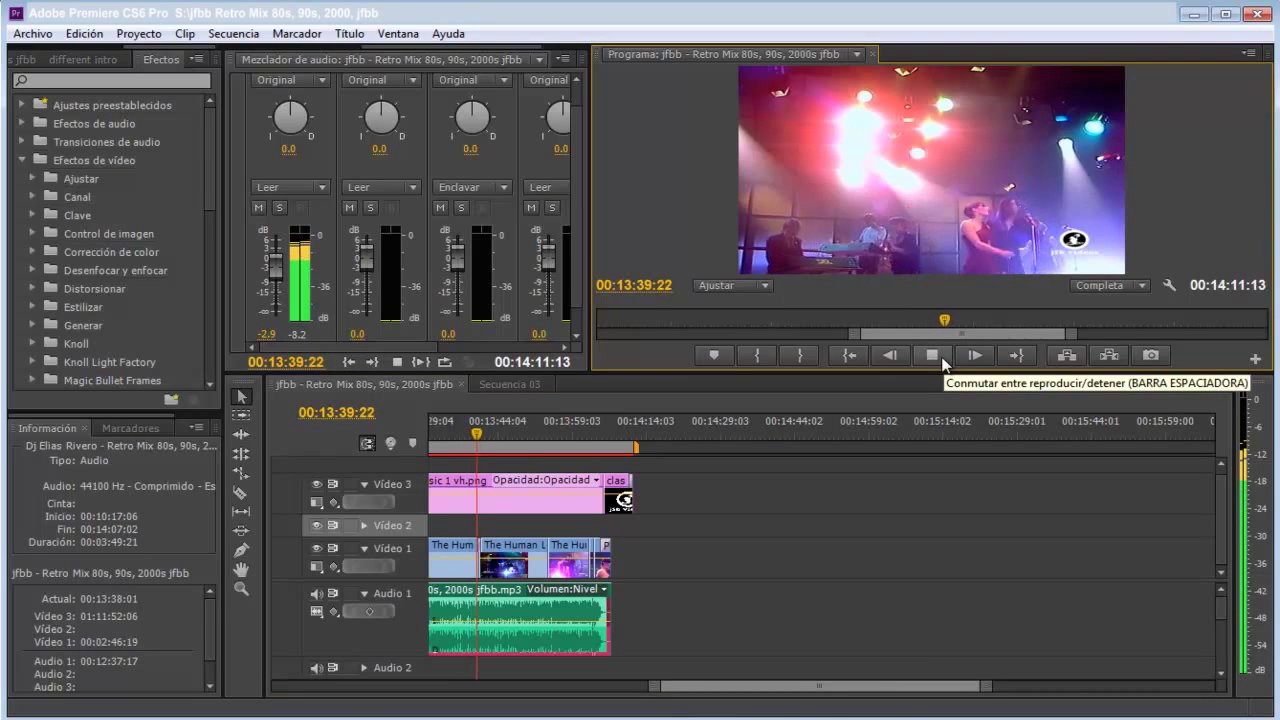
drag(938, 376, 946, 606)
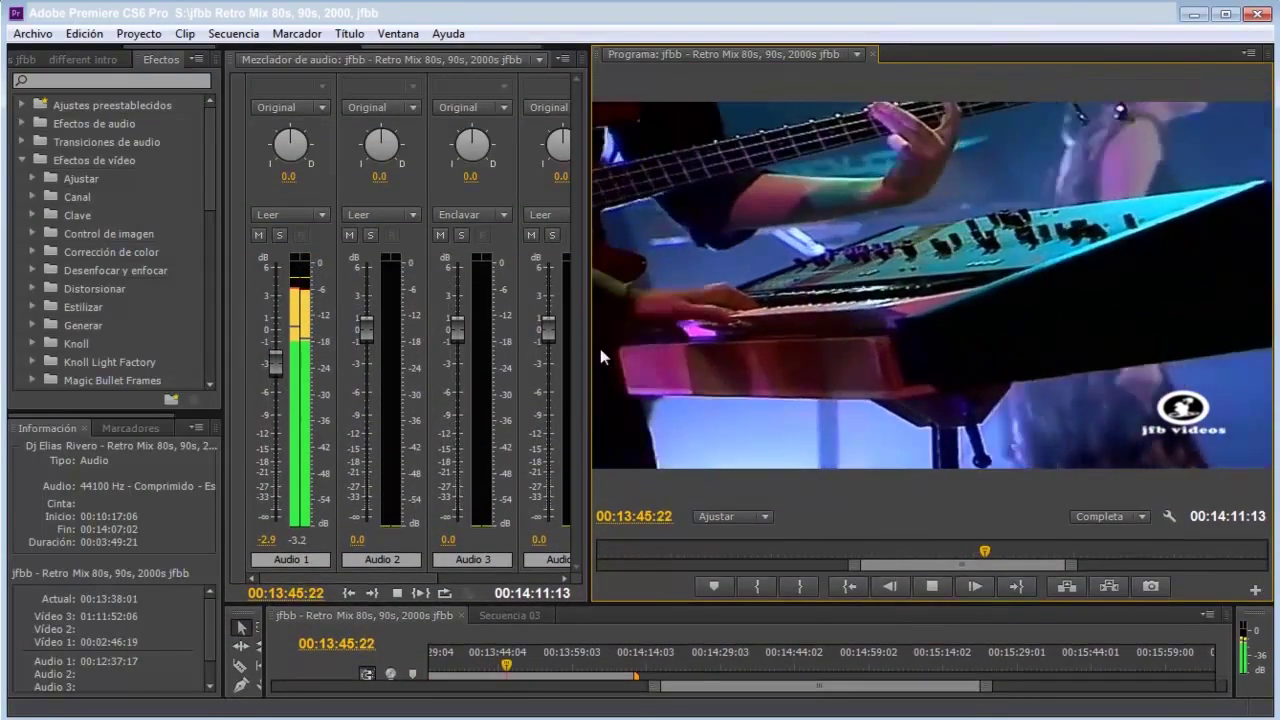
drag(590, 343, 352, 332)
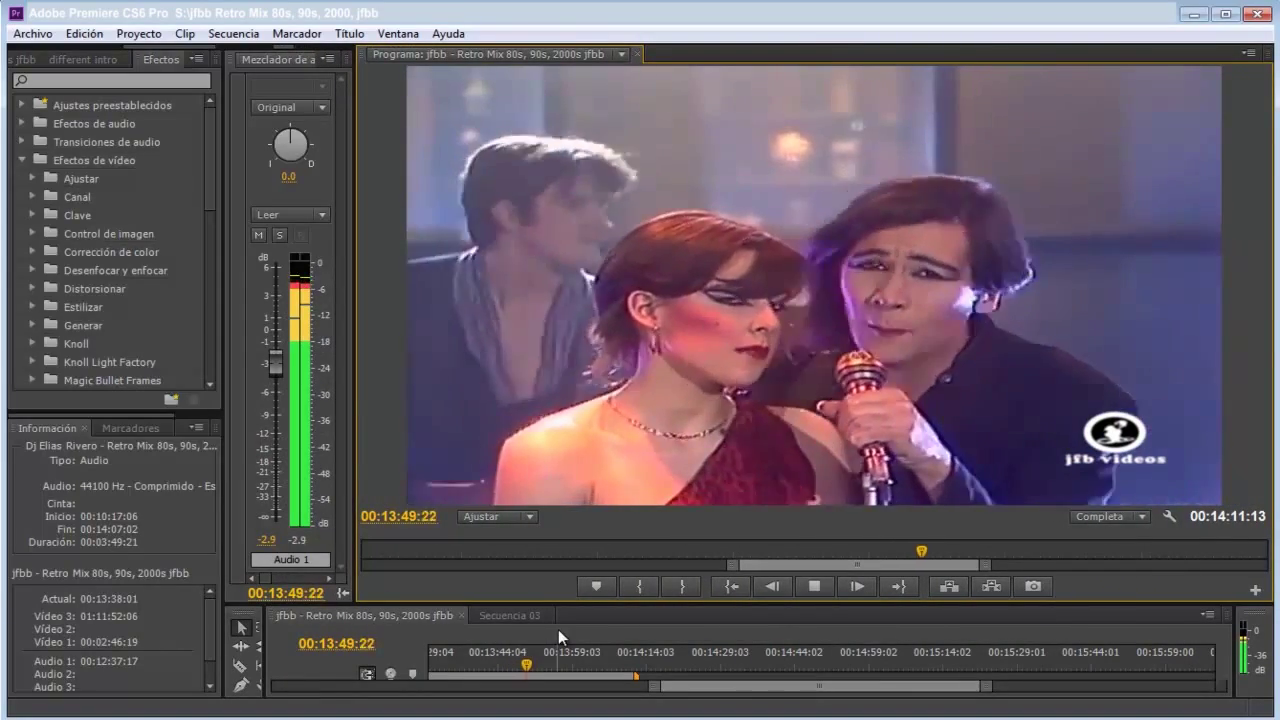